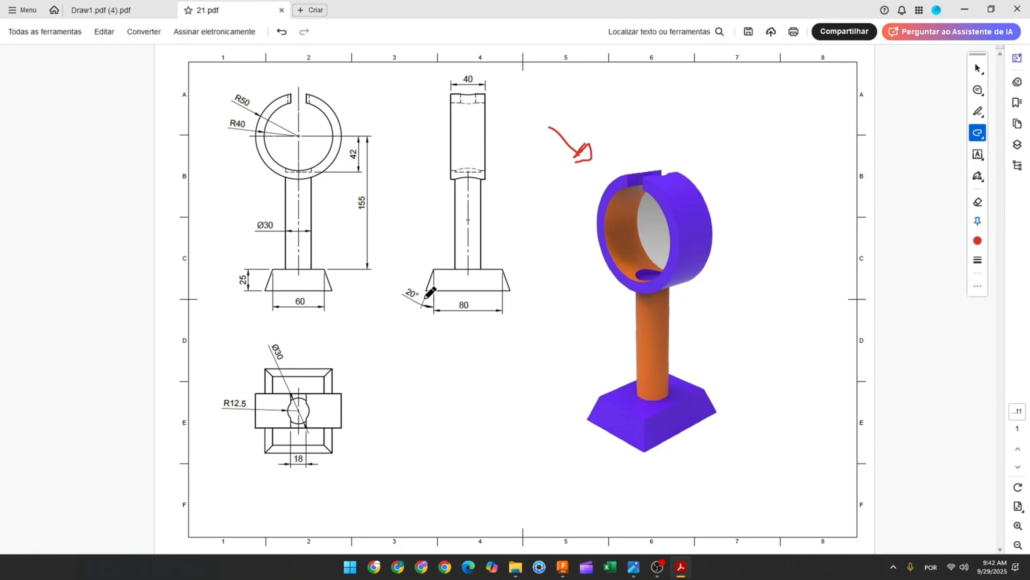
- Mark up the base on the PDF drawing in red: an arrow, its top edges, and the 80, 60, 25 and 20° dimensions
{"action": "mouse_move", "coordinate": [544, 396]}
{"action": "left_mouse_down"}
{"action": "mouse_move", "coordinate": [577, 398]}
{"action": "mouse_move", "coordinate": [574, 408]}
{"action": "left_mouse_up"}
{"action": "left_click_drag", "start_coordinate": [459, 304], "coordinate": [470, 304]}
{"action": "left_click_drag", "start_coordinate": [297, 301], "coordinate": [313, 300]}
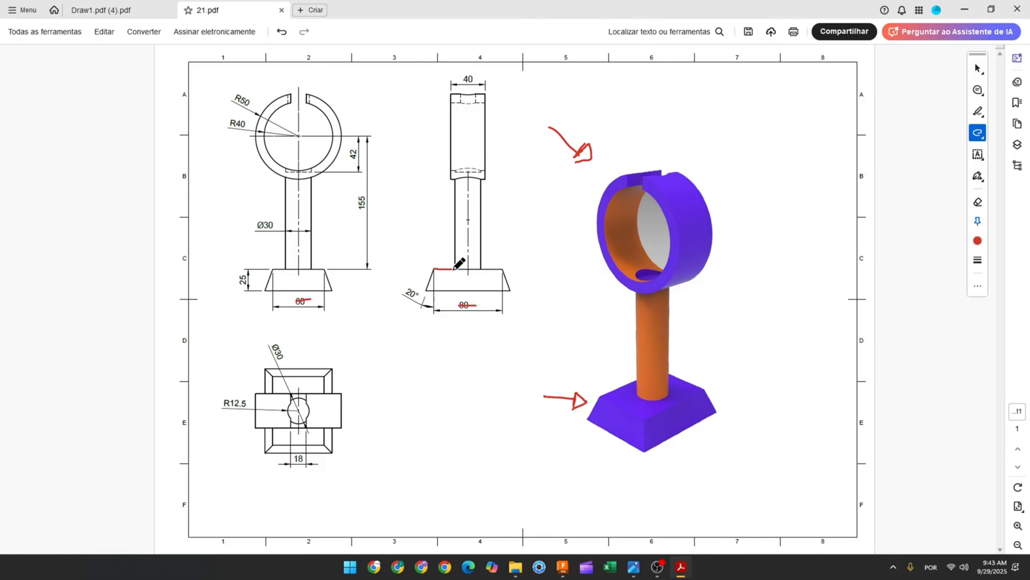
{"action": "left_click_drag", "start_coordinate": [455, 269], "coordinate": [503, 269]}
{"action": "left_click_drag", "start_coordinate": [275, 269], "coordinate": [323, 269]}
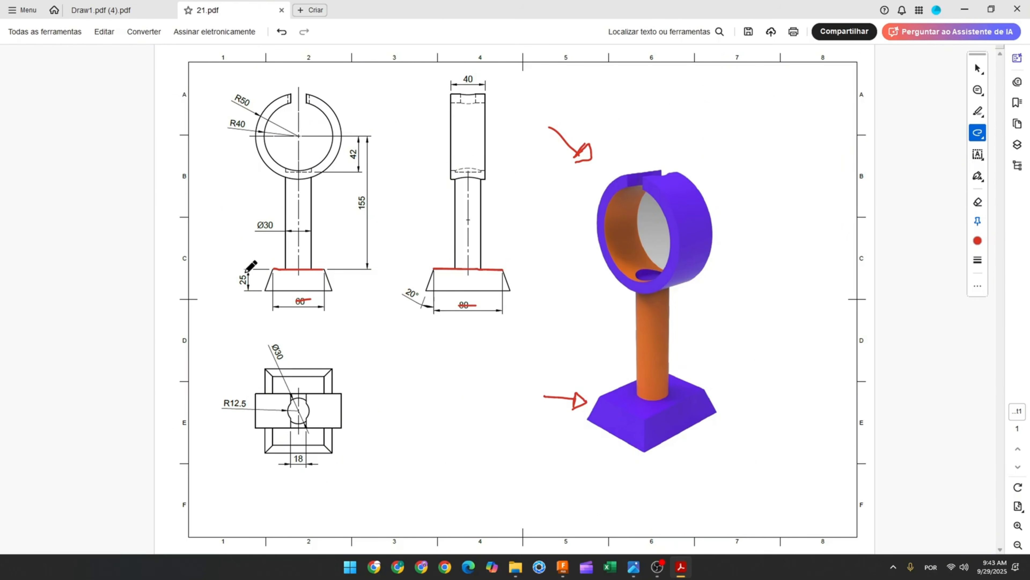
{"action": "left_click_drag", "start_coordinate": [245, 273], "coordinate": [244, 284]}
{"action": "left_click_drag", "start_coordinate": [404, 290], "coordinate": [418, 295]}
- Switch to Fusion and sketch an 80 mm by 60 mm center rectangle at the origin on the horizontal XY plane
{"action": "left_click", "coordinate": [561, 565]}
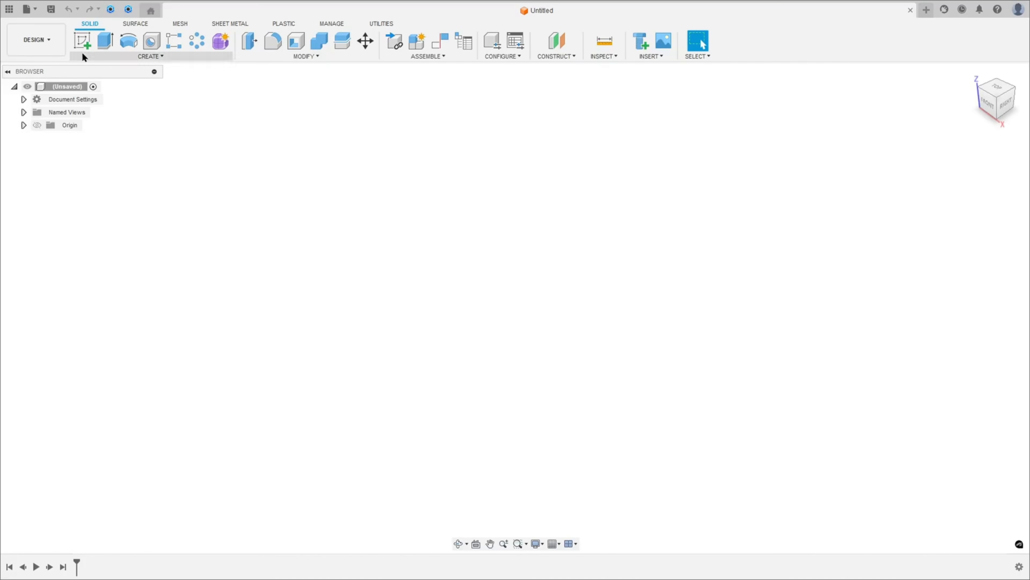
{"action": "left_click", "coordinate": [83, 44]}
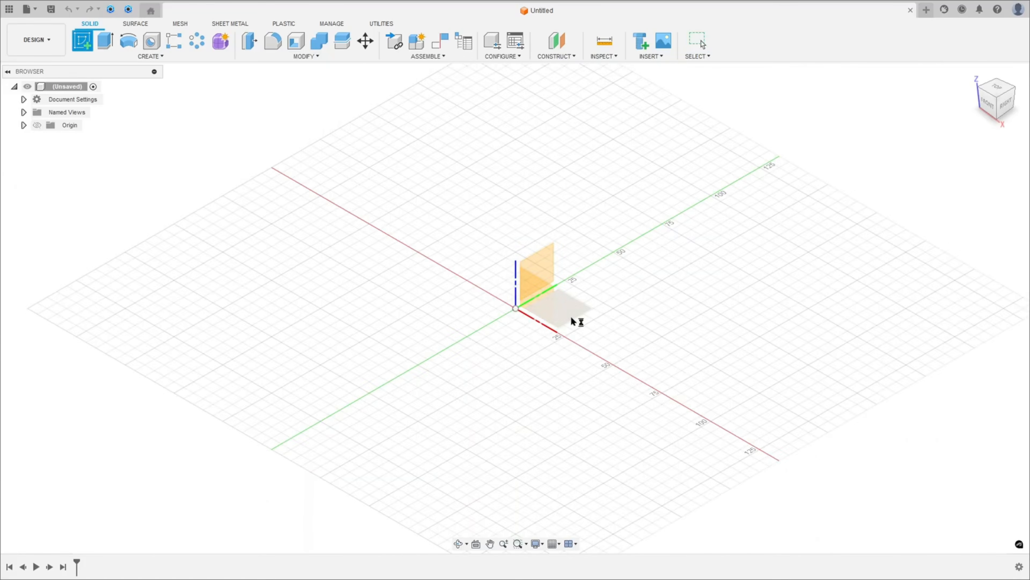
{"action": "left_click", "coordinate": [572, 320]}
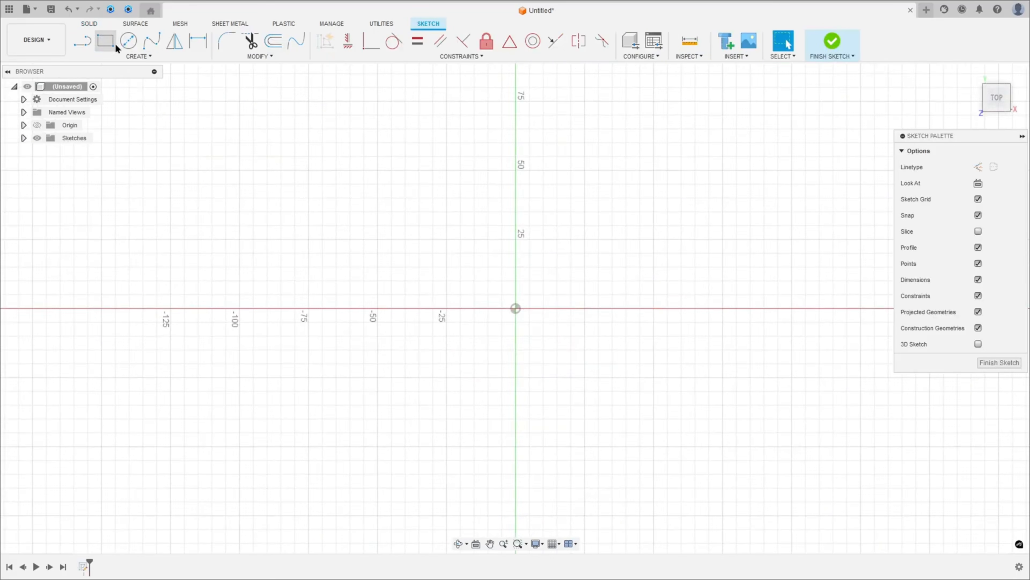
{"action": "left_click", "coordinate": [115, 46]}
{"action": "left_click", "coordinate": [1009, 167]}
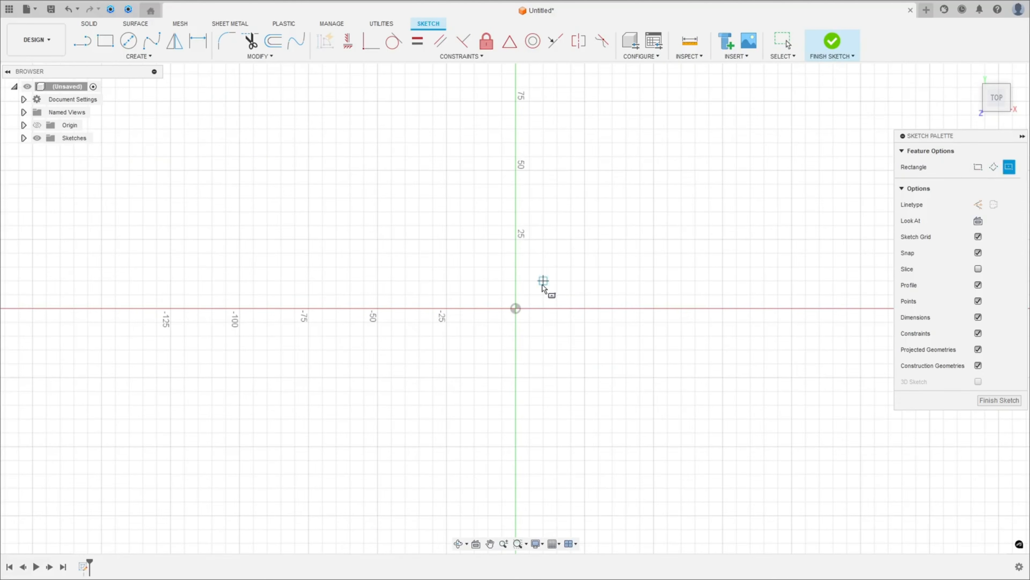
{"action": "left_click", "coordinate": [515, 308]}
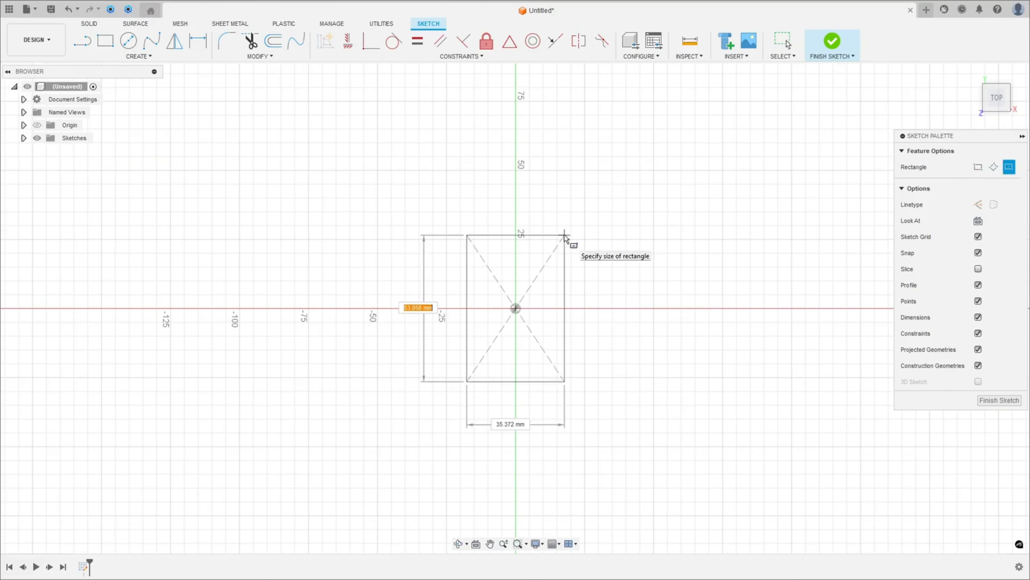
{"action": "type", "text": "80"}
{"action": "key", "text": "Tab"}
{"action": "type", "text": "60"}
{"action": "key", "text": "Return"}
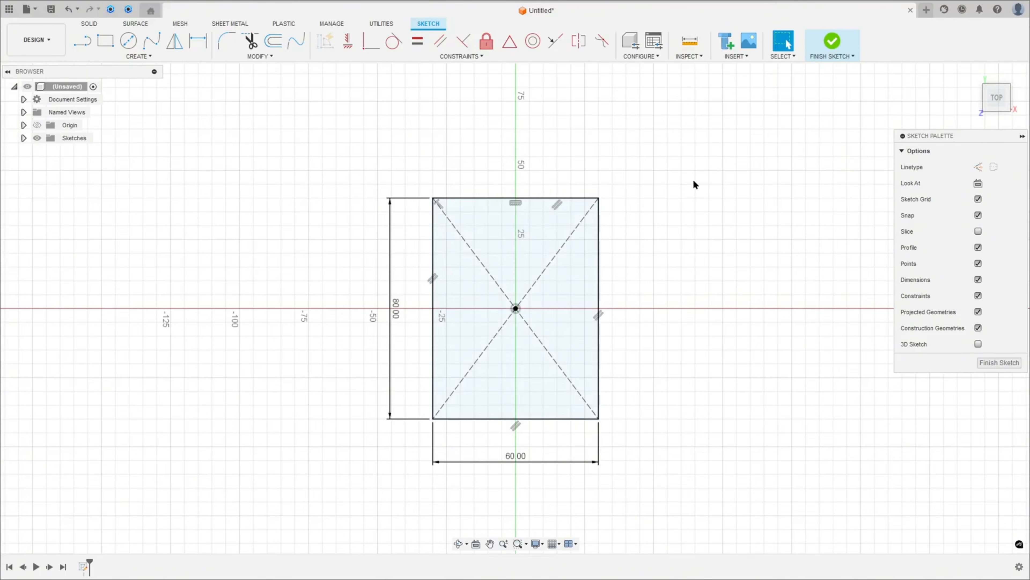
- Finish the sketch and extrude the rectangle by -25 mm with a 20° taper angle as a new body
{"action": "left_click", "coordinate": [835, 48]}
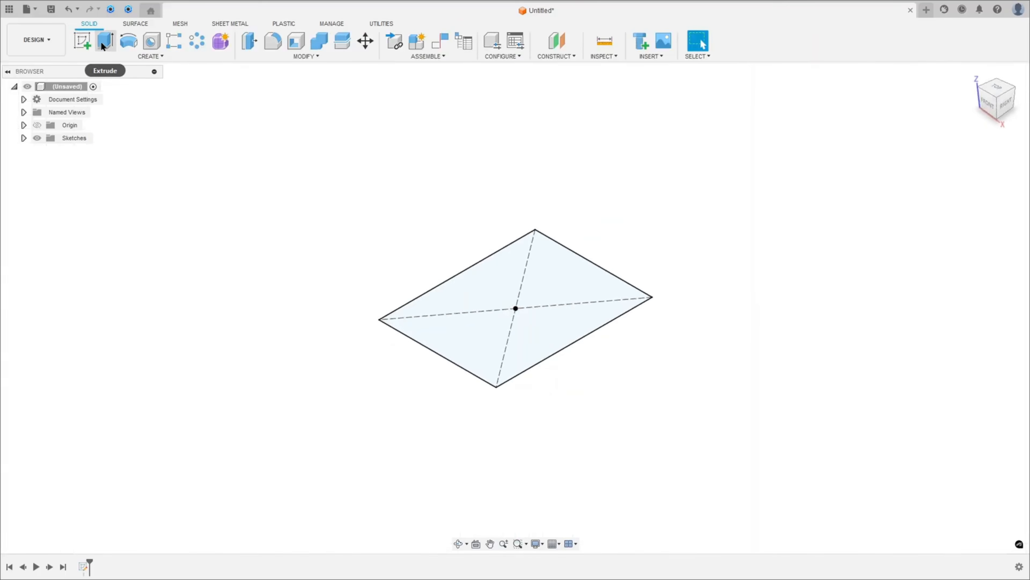
{"action": "left_click", "coordinate": [102, 41]}
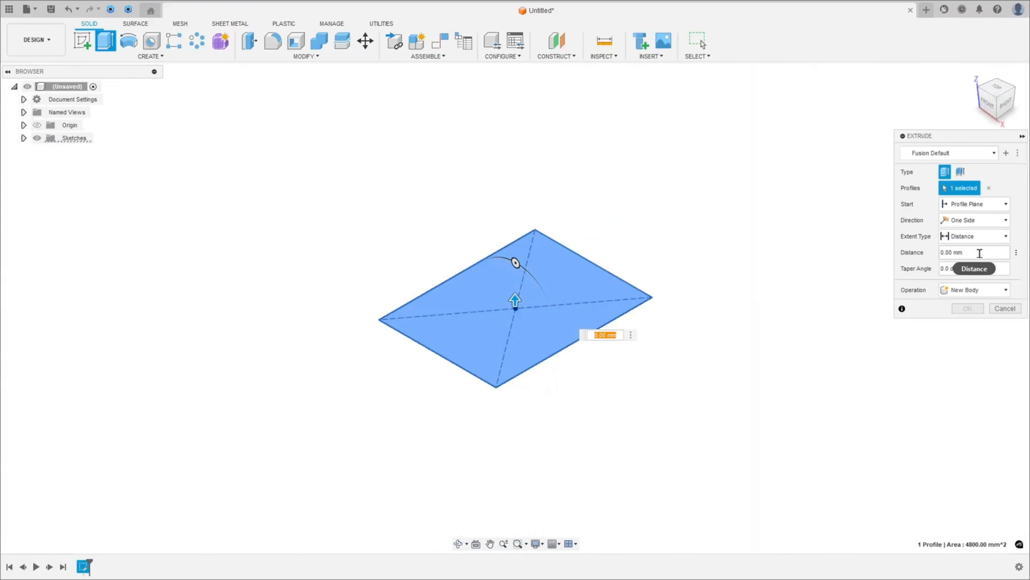
{"action": "left_click", "coordinate": [980, 253]}
{"action": "type", "text": "-25"}
{"action": "key", "text": "Tab"}
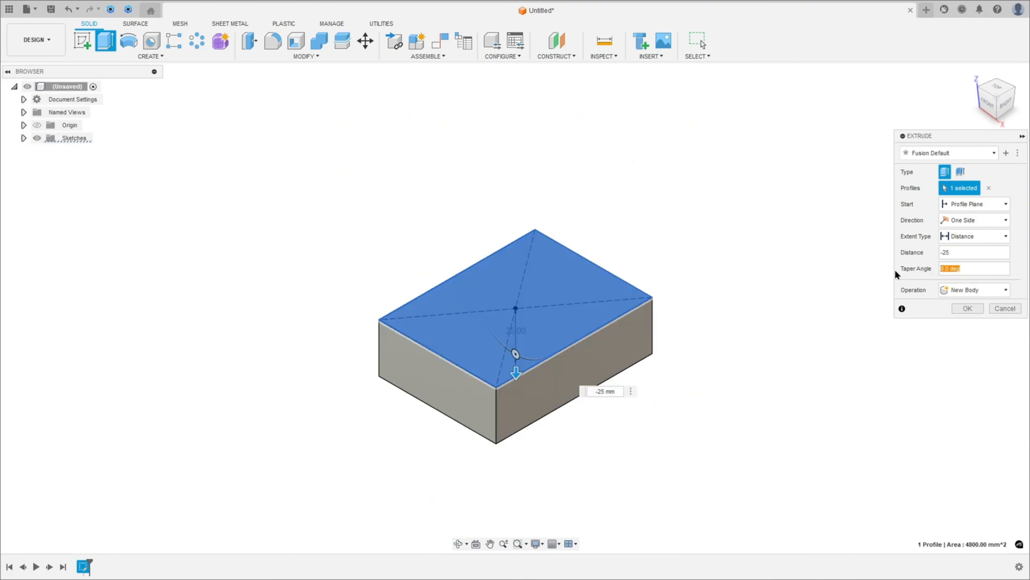
{"action": "type", "text": "20"}
{"action": "left_click", "coordinate": [967, 309]}
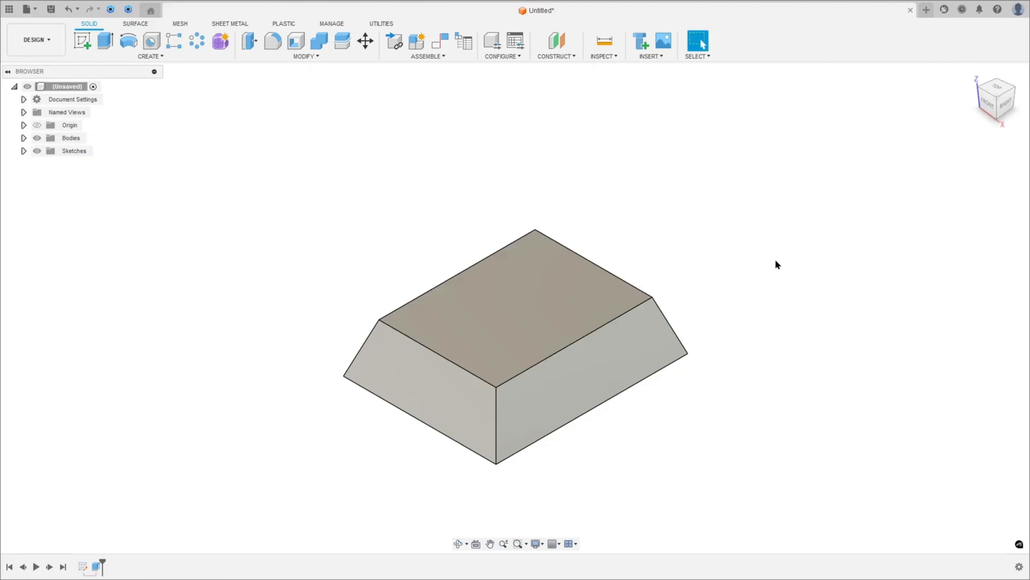
{"action": "middle_click_drag", "start_coordinate": [770, 265], "coordinate": [769, 261], "text": "shift"}
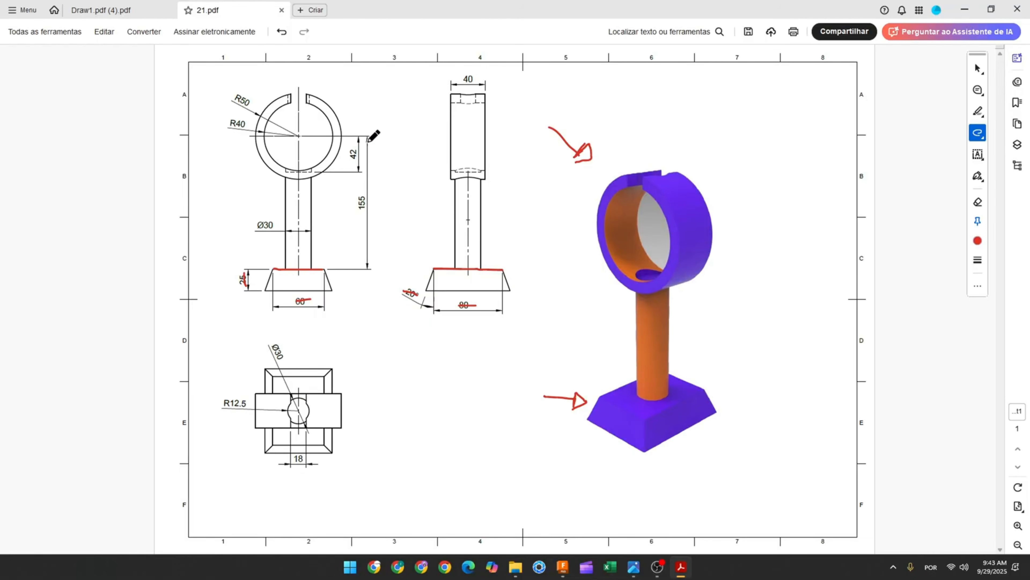
- Mark the ring and its R50, R40, 40 and 155 dimensions in red on the PDF drawing
{"action": "left_click_drag", "start_coordinate": [242, 81], "coordinate": [262, 92]}
{"action": "left_click_drag", "start_coordinate": [288, 103], "coordinate": [241, 120]}
{"action": "left_click_drag", "start_coordinate": [460, 79], "coordinate": [471, 79]}
{"action": "left_click_drag", "start_coordinate": [364, 194], "coordinate": [363, 202]}
- Switch to Fusion and sketch concentric 100 mm and 80 mm diameter circles on the front plane, centered about 75 mm above the origin
{"action": "left_click", "coordinate": [568, 564]}
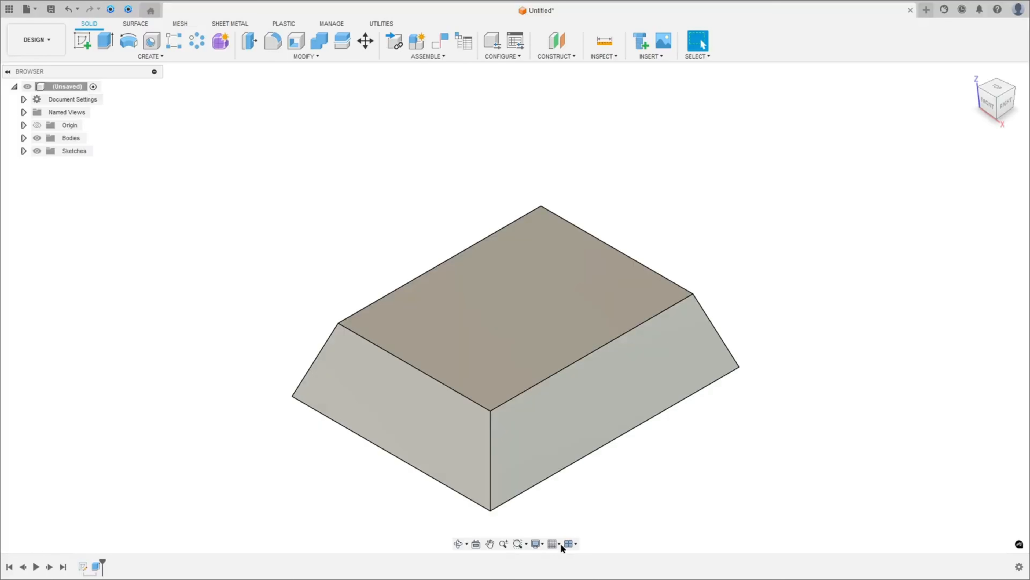
{"action": "left_click", "coordinate": [85, 40]}
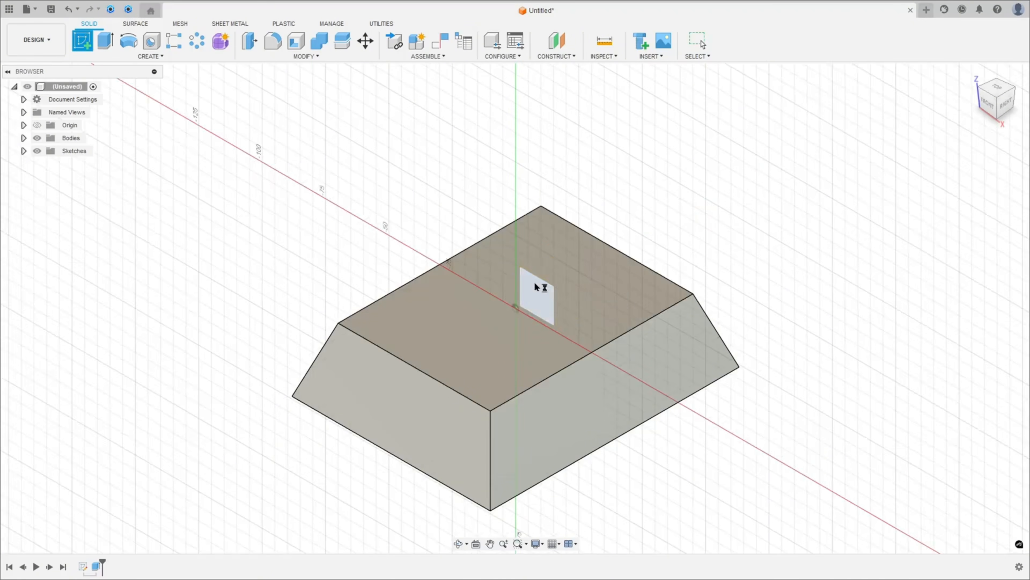
{"action": "left_click", "coordinate": [536, 287]}
{"action": "left_click", "coordinate": [128, 40]}
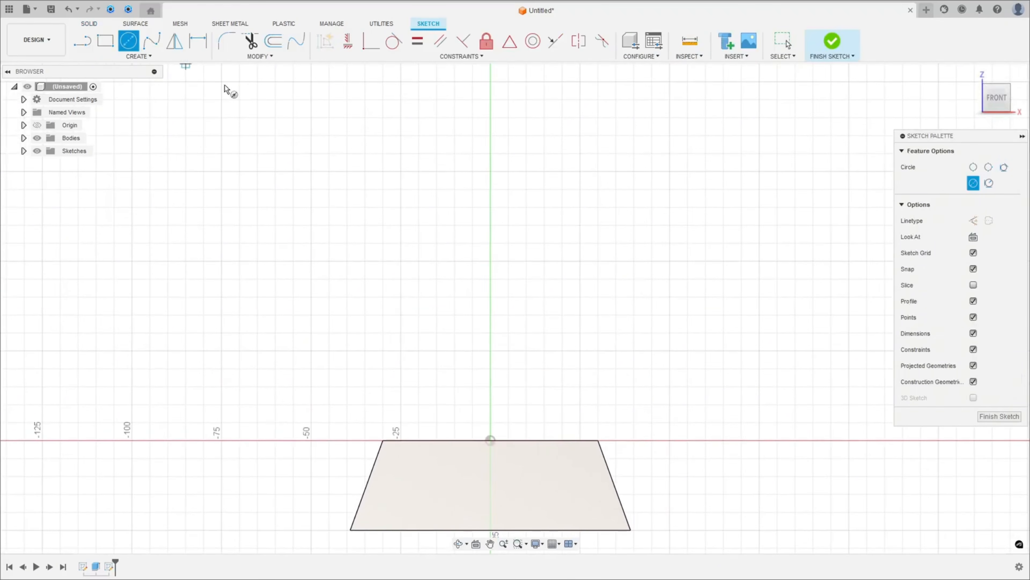
{"action": "left_click", "coordinate": [491, 171]}
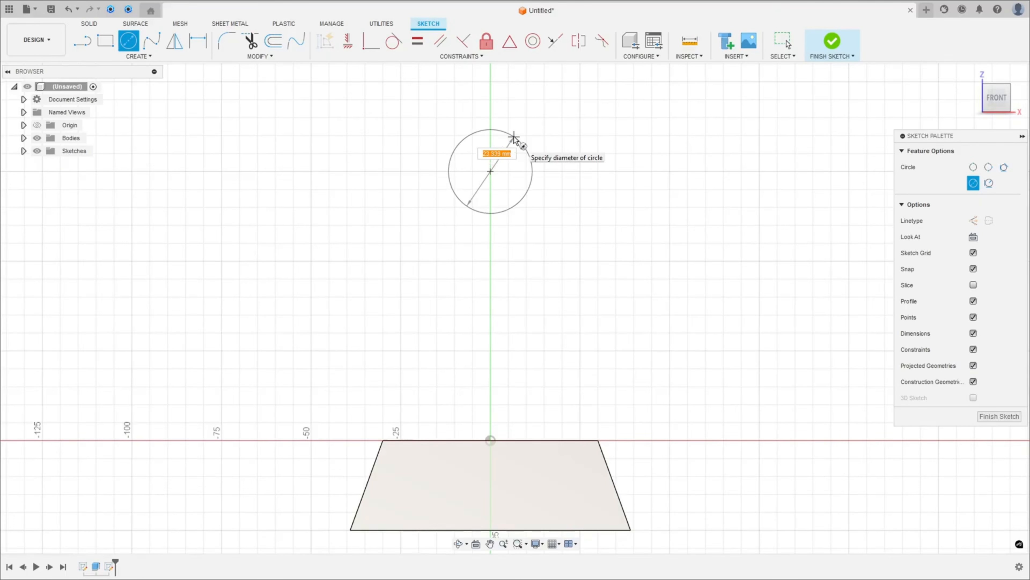
{"action": "type", "text": "100"}
{"action": "key", "text": "Return"}
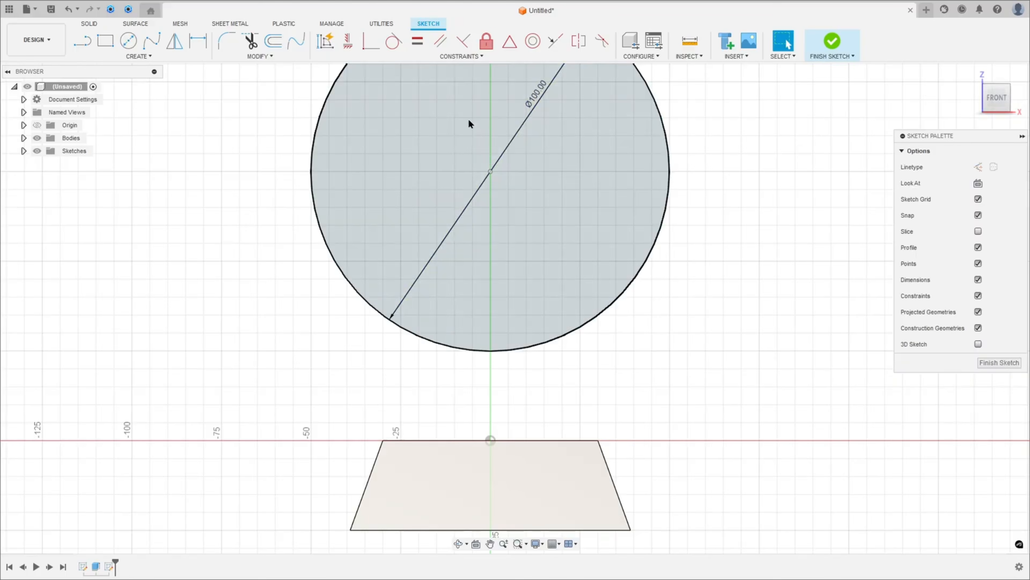
{"action": "left_click", "coordinate": [490, 171]}
{"action": "type", "text": "80"}
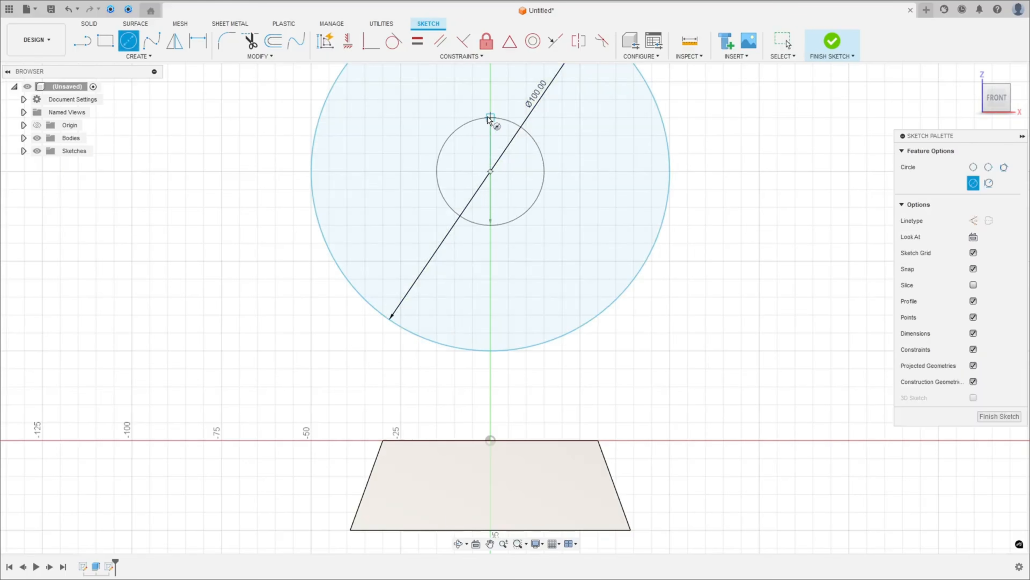
{"action": "key", "text": "Return"}
{"action": "key", "text": "Escape"}
{"action": "scroll", "coordinate": [508, 167], "scroll_direction": "down", "scroll_amount": 2}
{"action": "scroll", "coordinate": [508, 198], "scroll_direction": "down", "scroll_amount": 1}
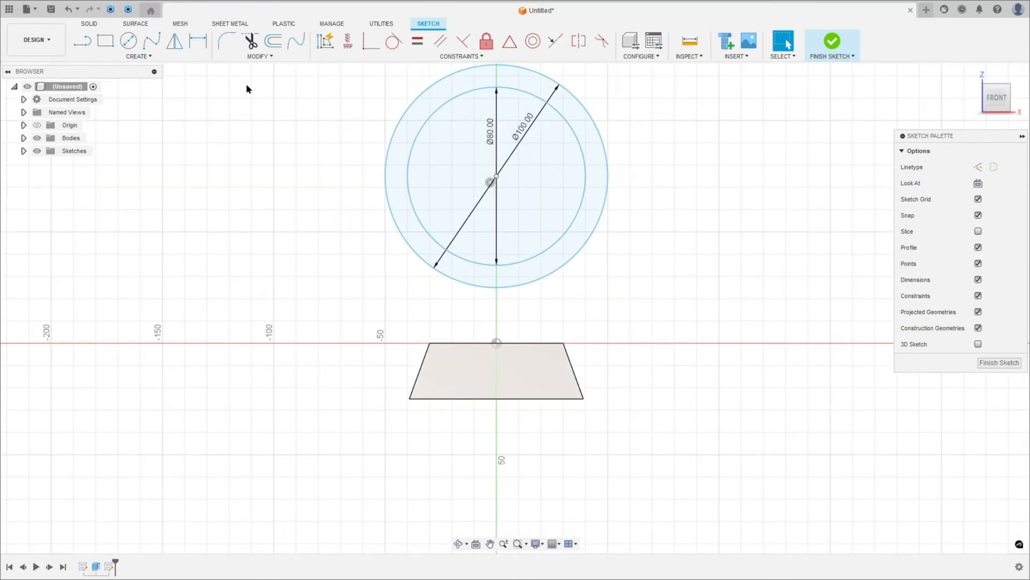
- Dimension the vertical distance from the origin to the circles' center as 155 mm
{"action": "left_click", "coordinate": [198, 41]}
{"action": "left_click", "coordinate": [497, 177]}
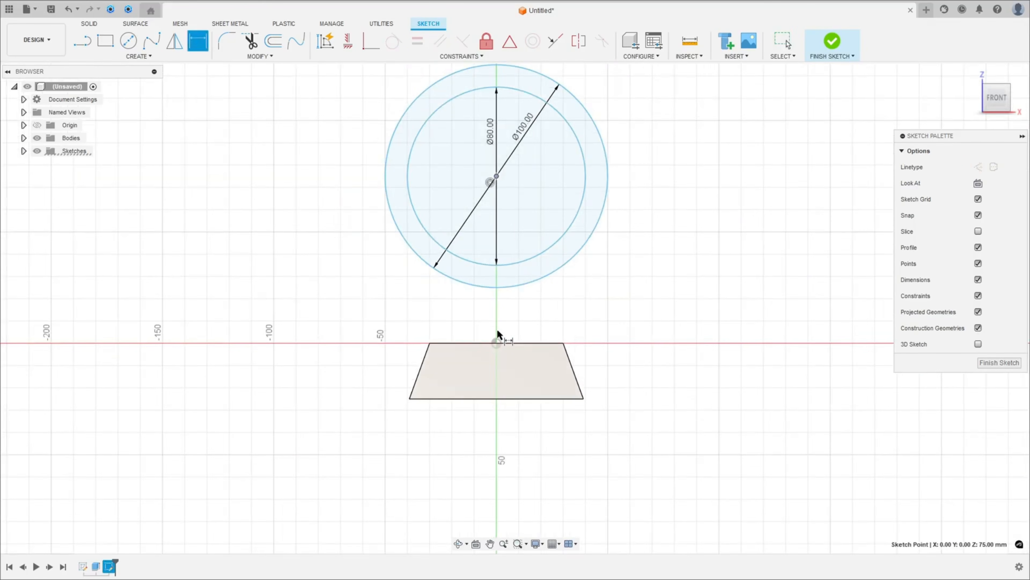
{"action": "left_click", "coordinate": [496, 344]}
{"action": "left_click", "coordinate": [714, 271]}
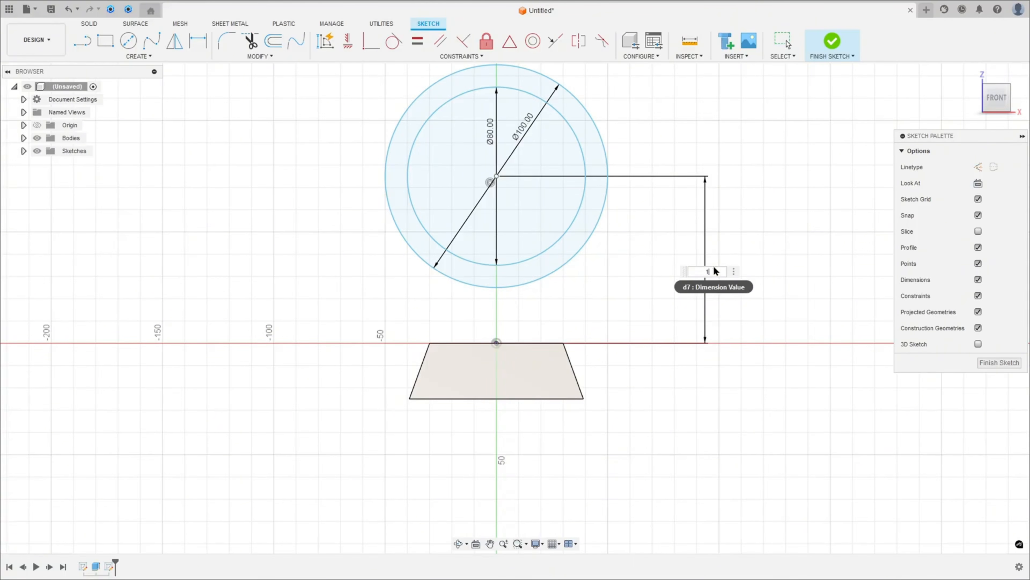
{"action": "key", "text": "Return"}
{"action": "scroll", "coordinate": [592, 252], "scroll_direction": "down", "scroll_amount": 3}
{"action": "middle_click_drag", "start_coordinate": [579, 194], "coordinate": [482, 307]}
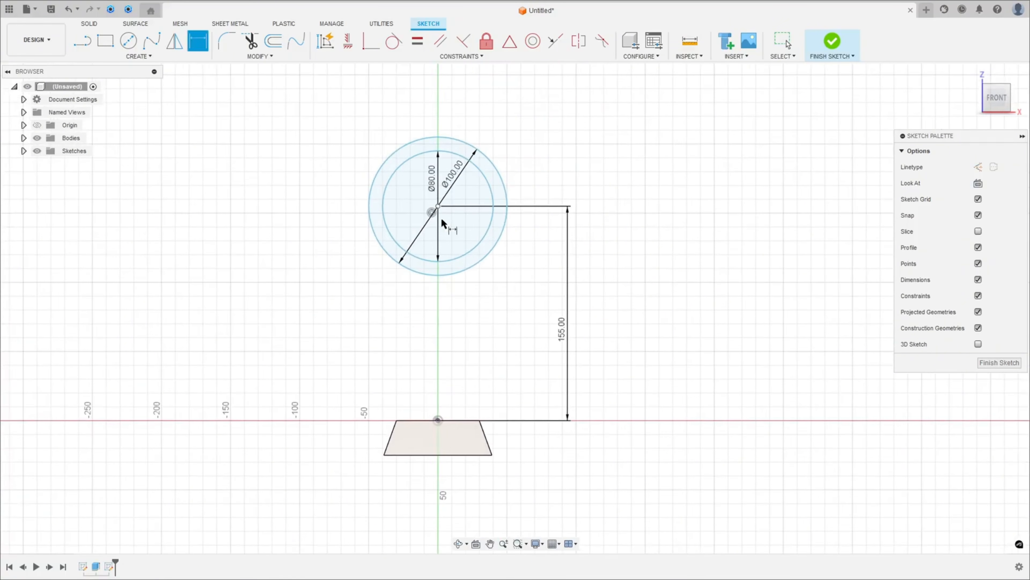
- Constrain the circles' center vertically in line with the origin and finish the sketch
{"action": "left_click", "coordinate": [348, 41]}
{"action": "left_click", "coordinate": [439, 207]}
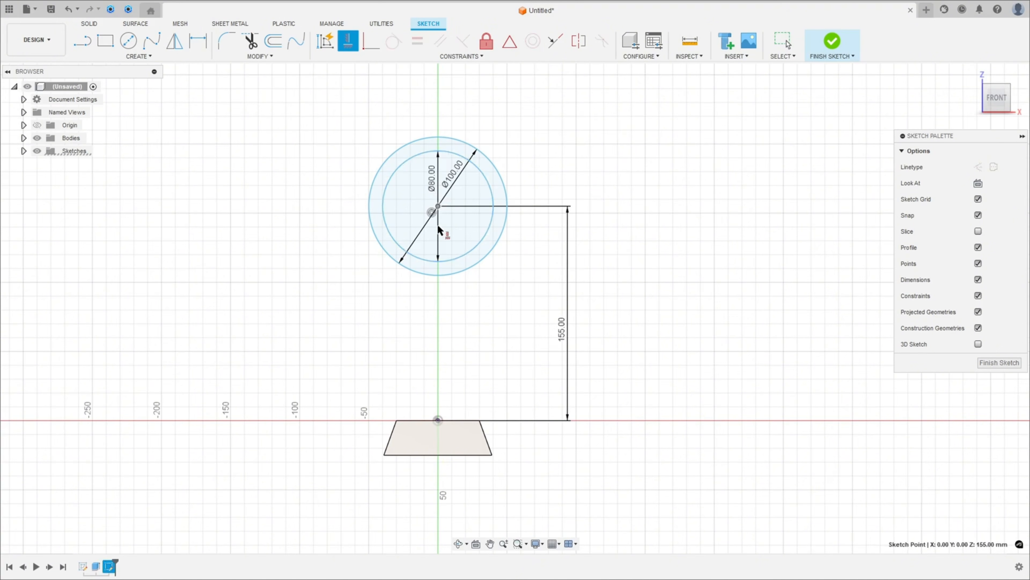
{"action": "left_click", "coordinate": [439, 422]}
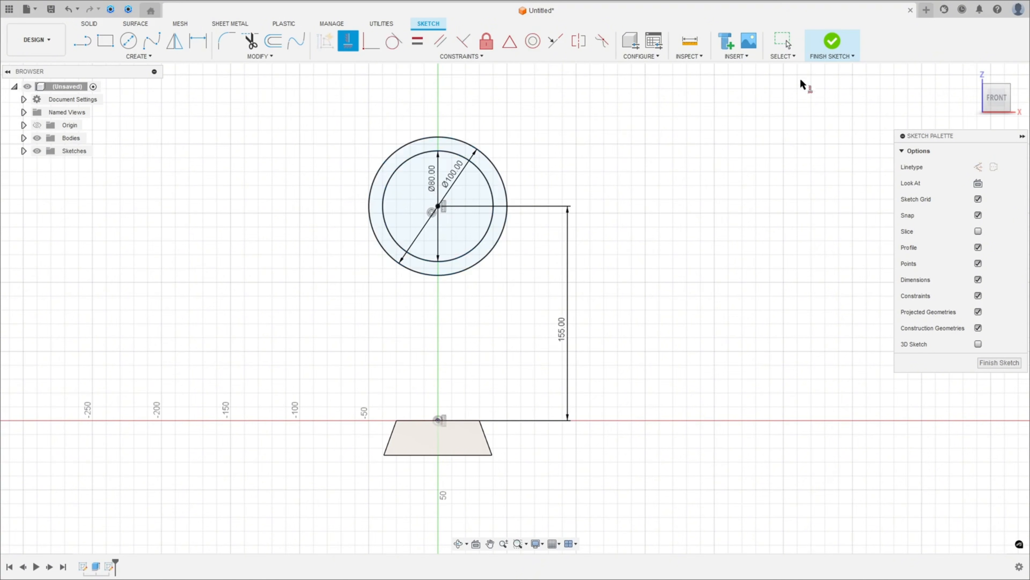
{"action": "left_click", "coordinate": [831, 41]}
- Extrude the ring profile symmetrically to a whole length of 40 mm as a new body
{"action": "key", "text": "e"}
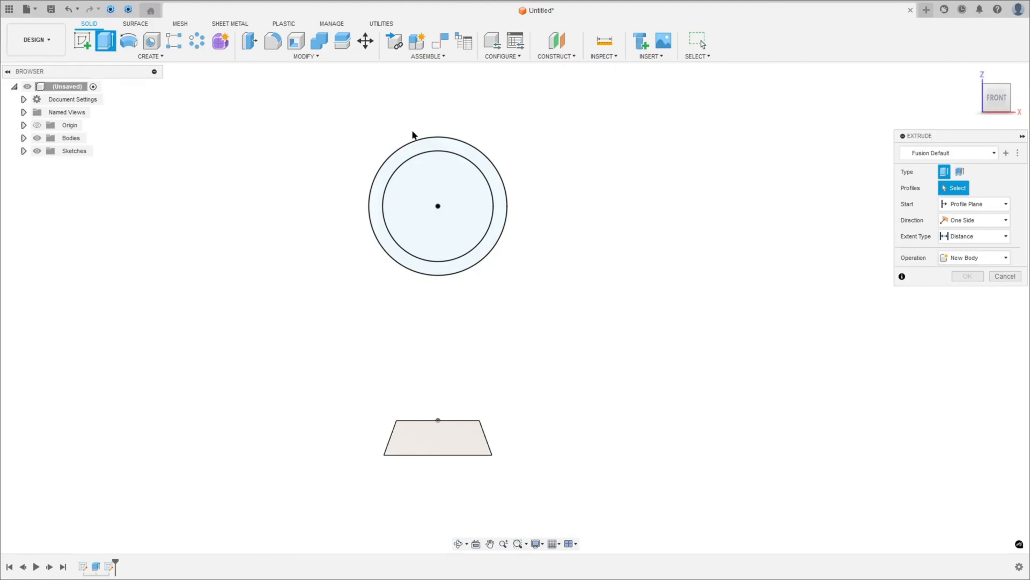
{"action": "left_click", "coordinate": [432, 145]}
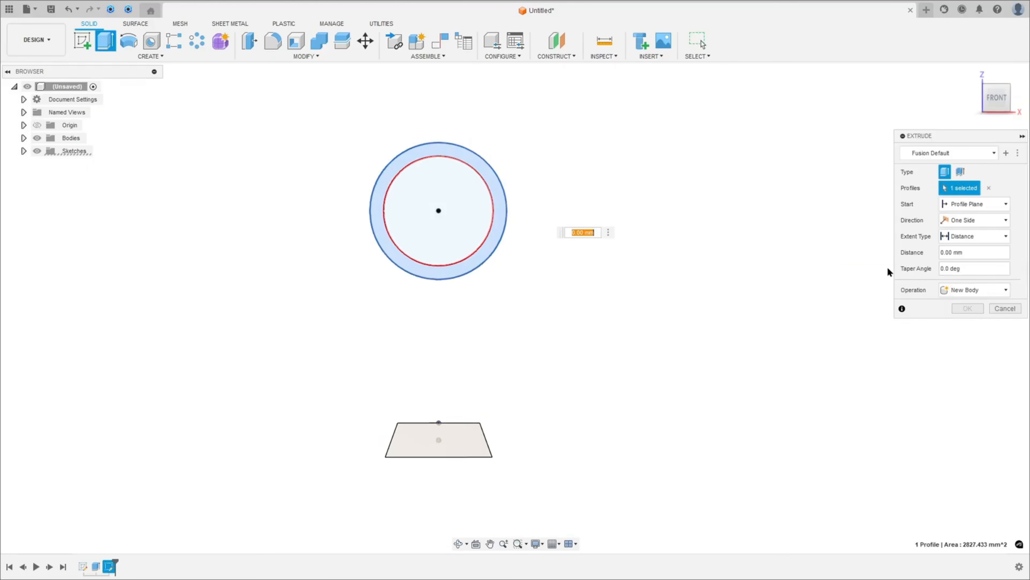
{"action": "left_click", "coordinate": [950, 220]}
{"action": "left_click", "coordinate": [952, 258]}
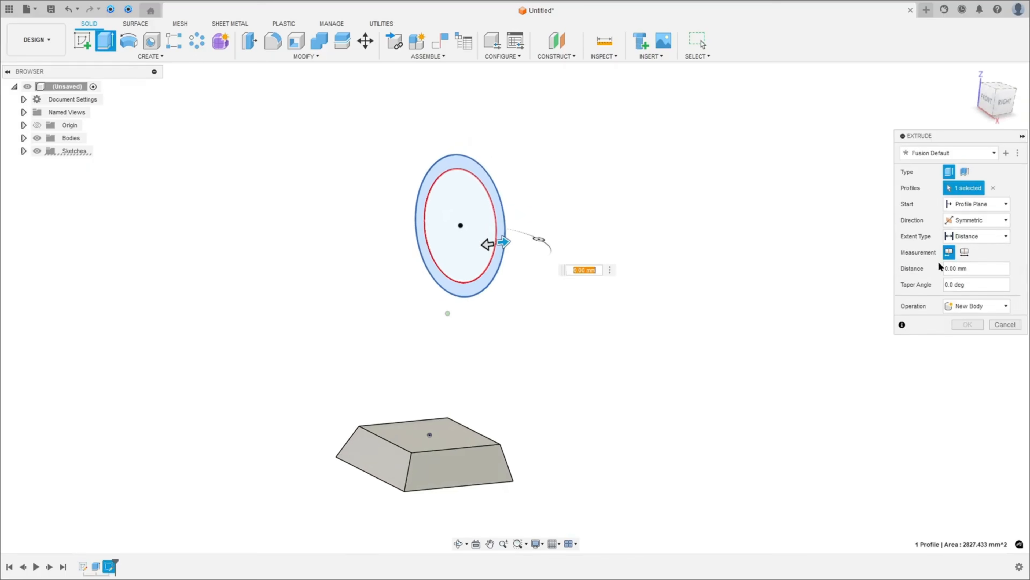
{"action": "left_click", "coordinate": [964, 252]}
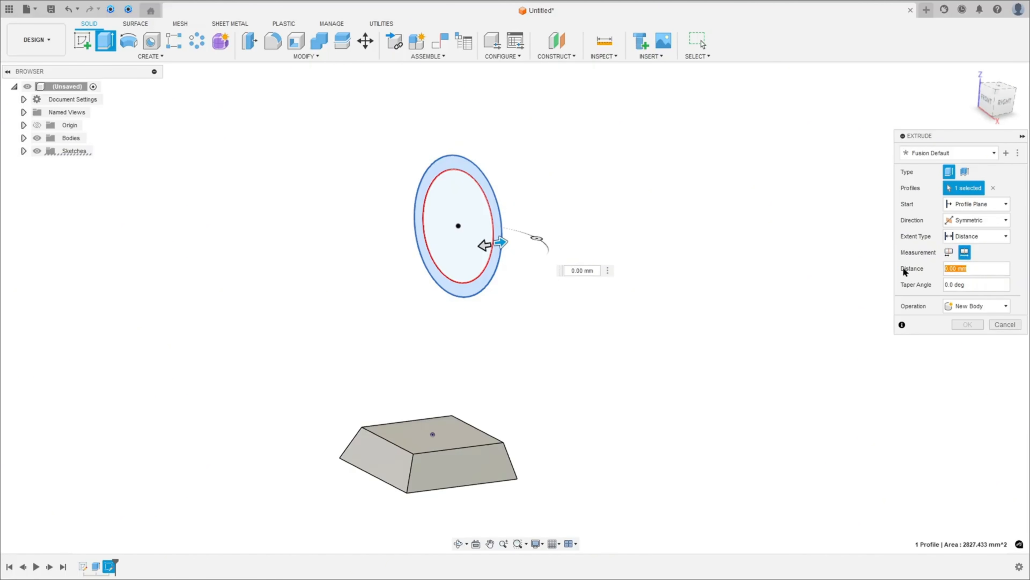
{"action": "type", "text": "40"}
{"action": "left_click", "coordinate": [968, 325]}
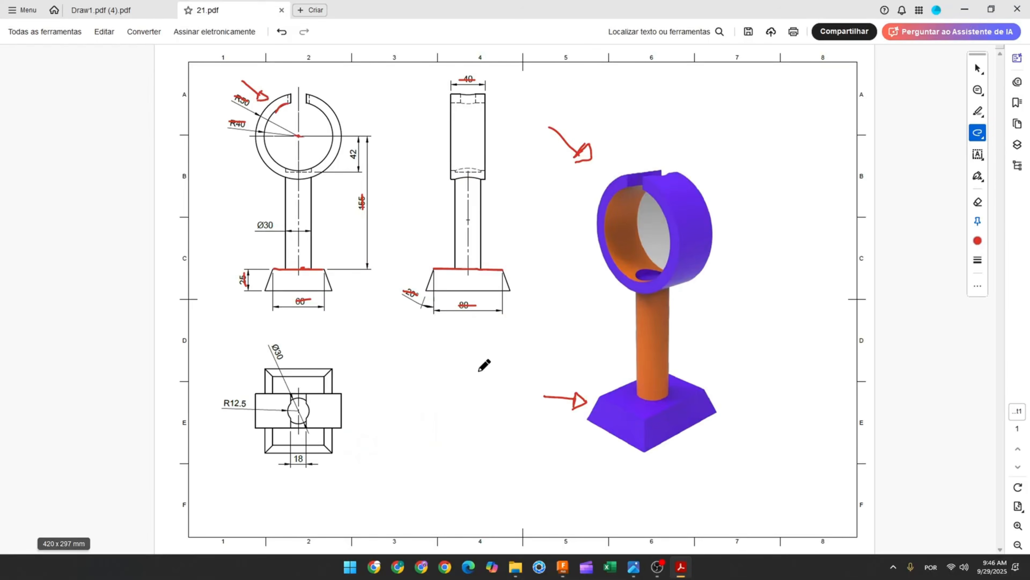
- Mark the cylindrical column and its Ø30 dimension in red on the PDF drawing
{"action": "left_click_drag", "start_coordinate": [646, 392], "coordinate": [645, 315]}
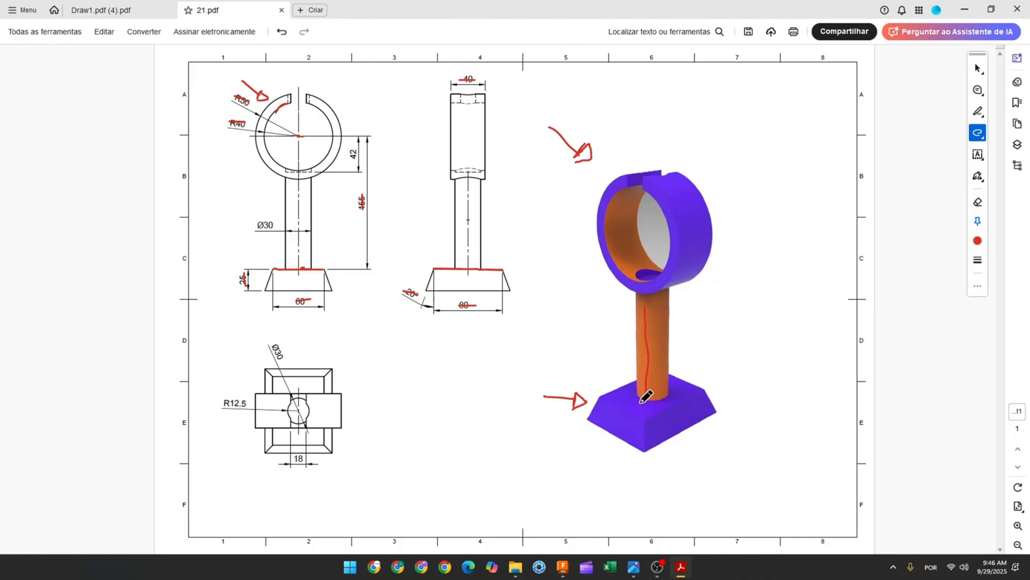
{"action": "left_click_drag", "start_coordinate": [640, 402], "coordinate": [642, 400]}
{"action": "left_click_drag", "start_coordinate": [672, 277], "coordinate": [664, 288]}
{"action": "left_click_drag", "start_coordinate": [256, 225], "coordinate": [273, 224]}
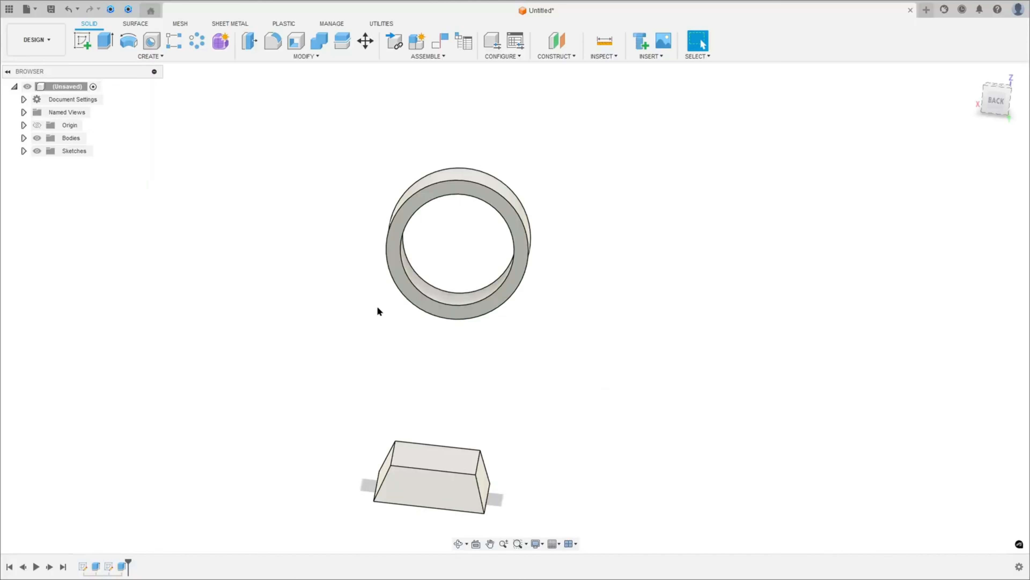
- Sketch a 30 mm diameter circle centered on the origin on the base's top face and finish the sketch
{"action": "left_click", "coordinate": [84, 41]}
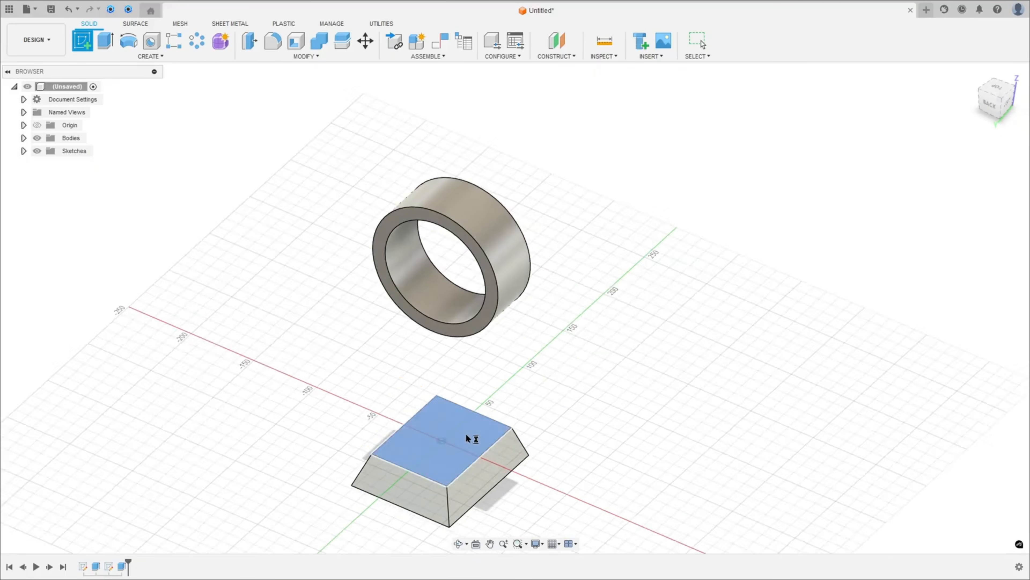
{"action": "left_click", "coordinate": [467, 434]}
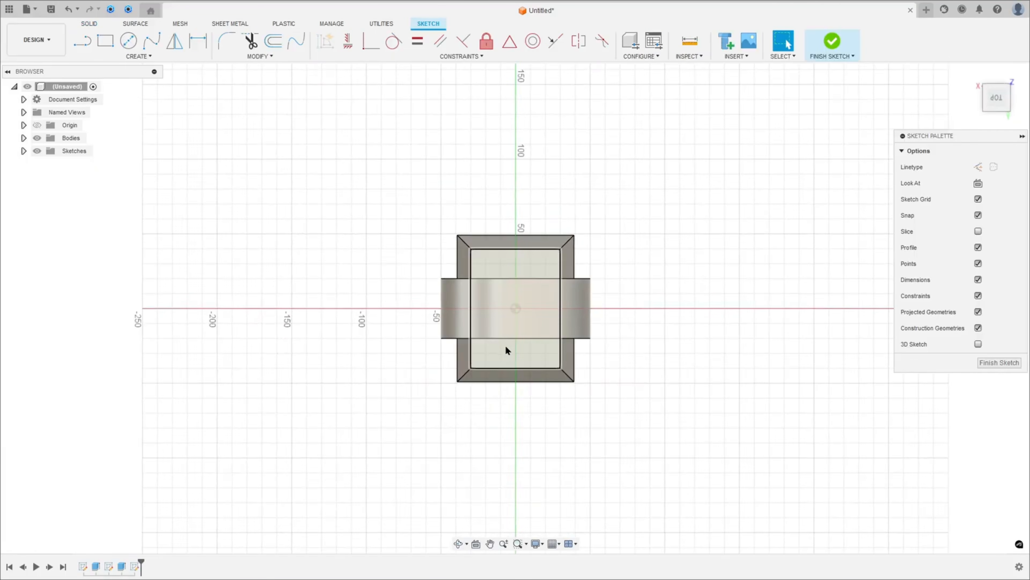
{"action": "key", "text": "c"}
{"action": "left_click", "coordinate": [516, 309]}
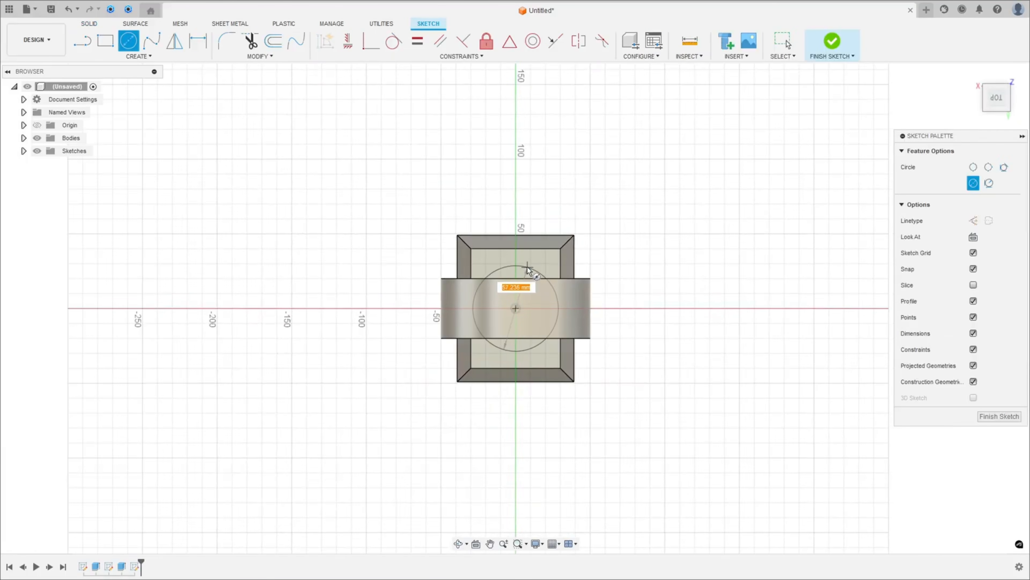
{"action": "type", "text": "30"}
{"action": "key", "text": "Return"}
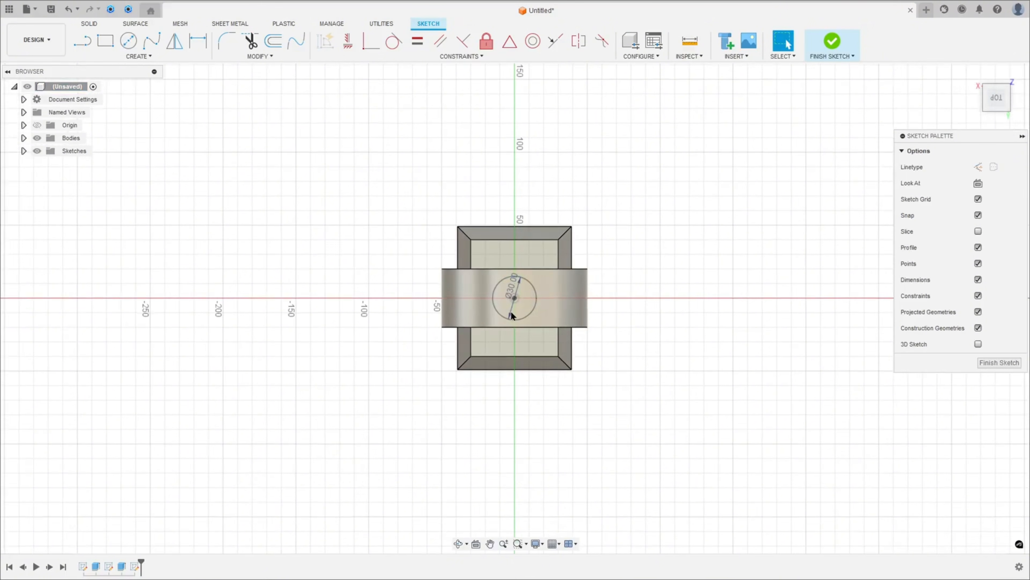
{"action": "left_click", "coordinate": [832, 43]}
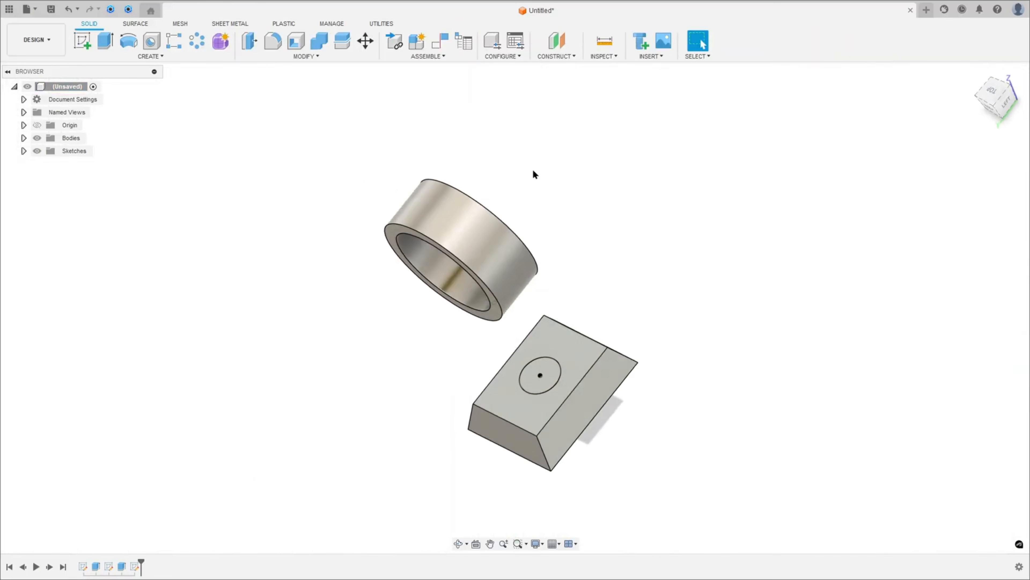
- Extrude the 30 mm circle up to the ring's outer face with the To Object extent, joining base and ring
{"action": "left_click", "coordinate": [106, 40]}
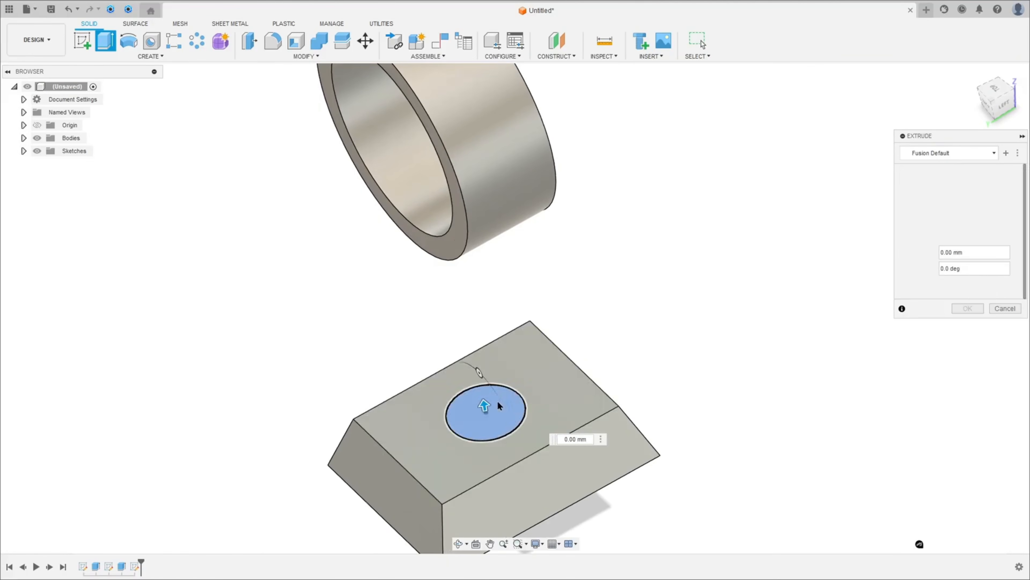
{"action": "left_click", "coordinate": [963, 239]}
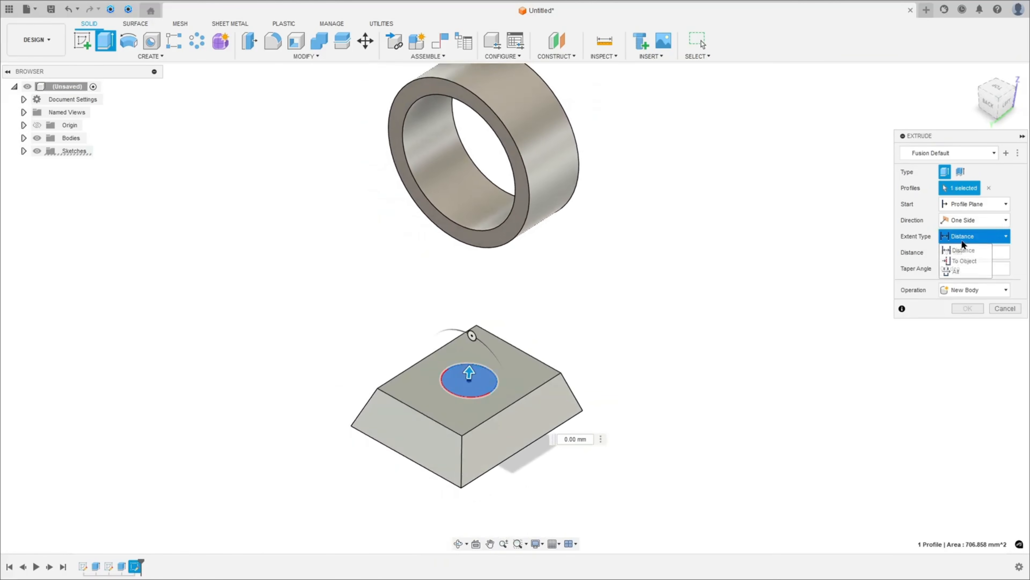
{"action": "left_click", "coordinate": [964, 260]}
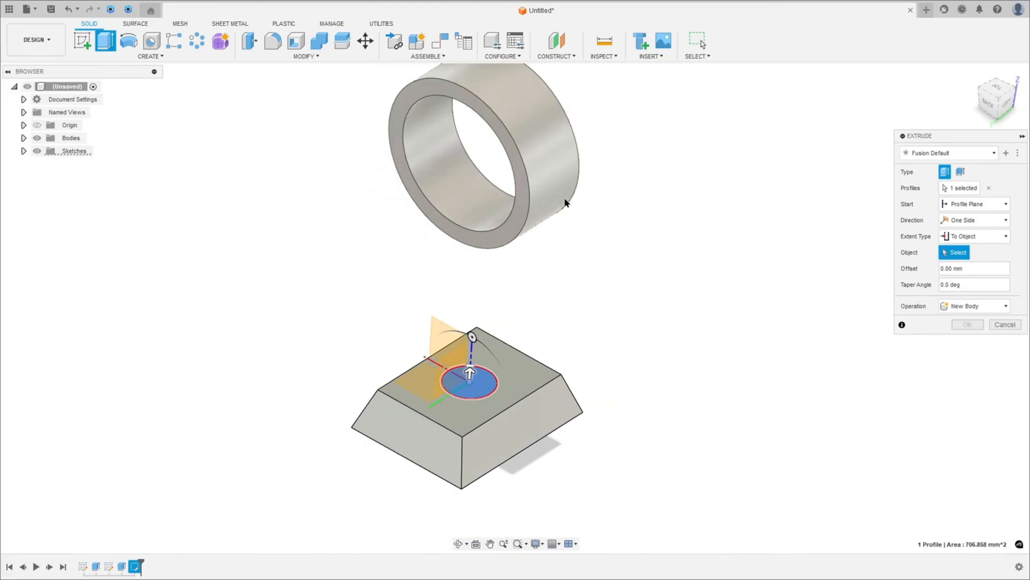
{"action": "left_click", "coordinate": [566, 203]}
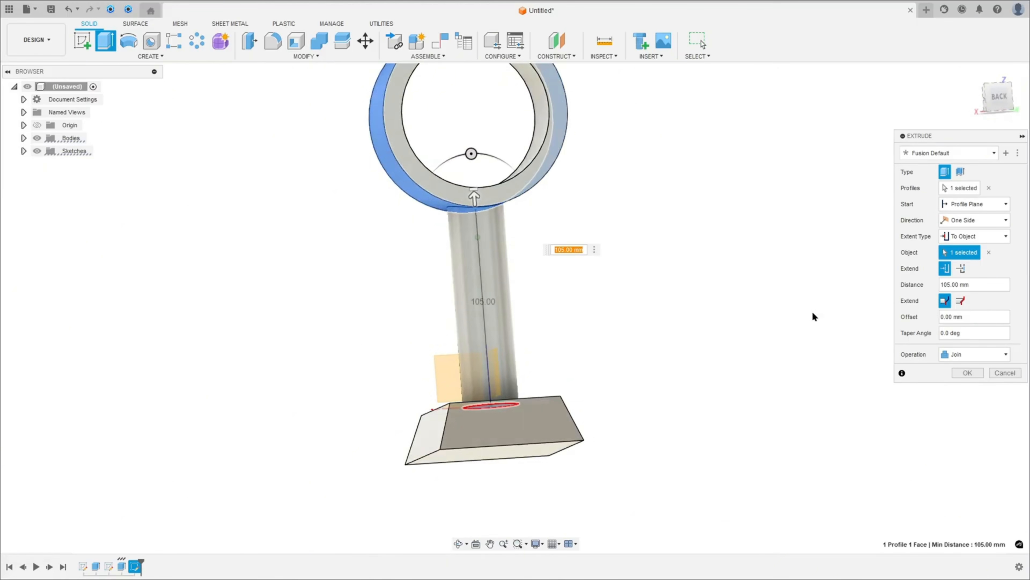
{"action": "left_click", "coordinate": [968, 373]}
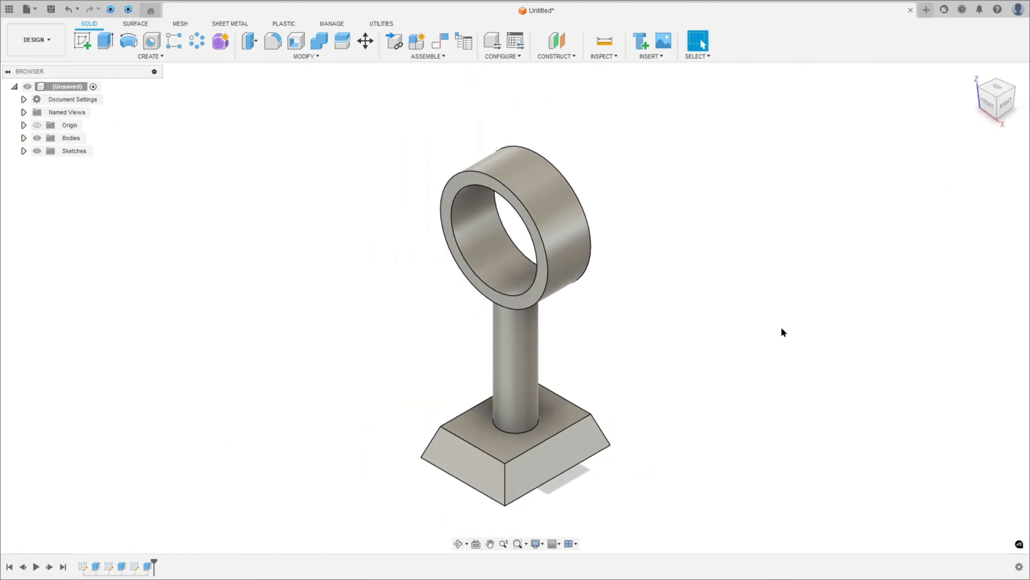
- Switch to the PDF drawing and mark in red the ring's top slot, its outline in the top view and the 18 dimension
{"action": "key", "text": "alt+Tab"}
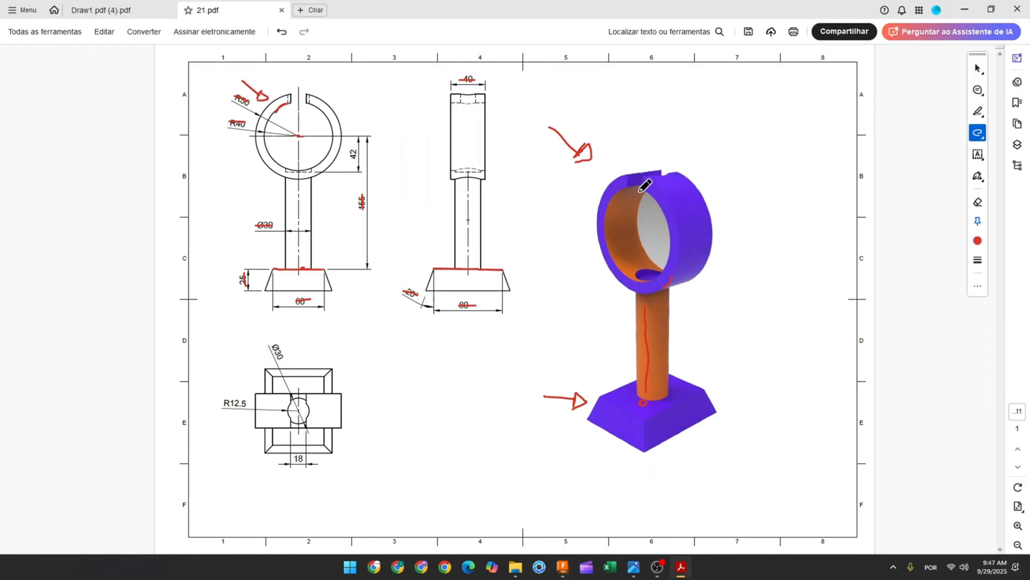
{"action": "mouse_move", "coordinate": [663, 157]}
{"action": "left_mouse_down"}
{"action": "mouse_move", "coordinate": [622, 181]}
{"action": "mouse_move", "coordinate": [698, 174]}
{"action": "mouse_move", "coordinate": [656, 162]}
{"action": "left_mouse_up"}
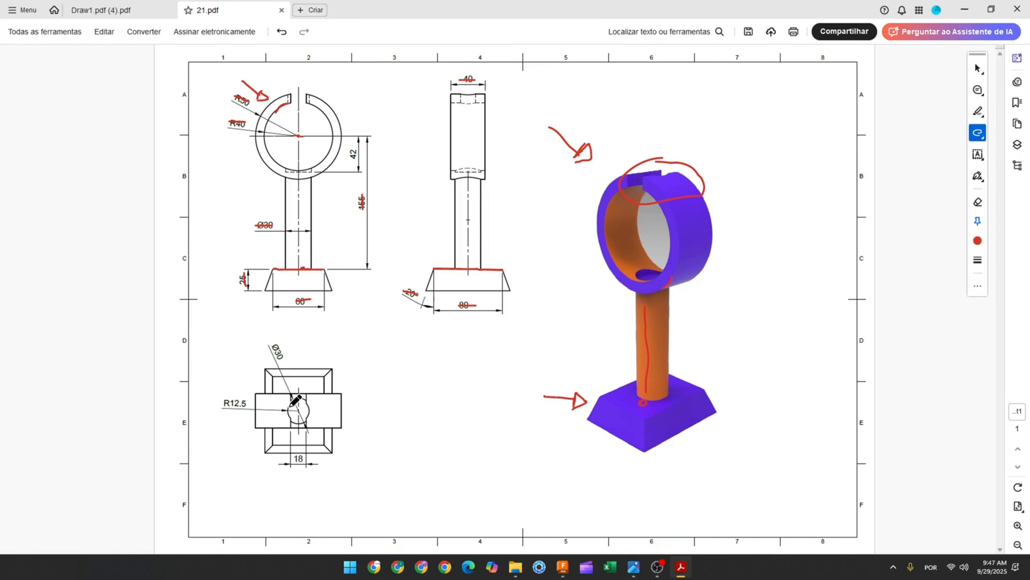
{"action": "scroll", "coordinate": [292, 451], "scroll_direction": "up", "scroll_amount": 2, "text": "ctrl"}
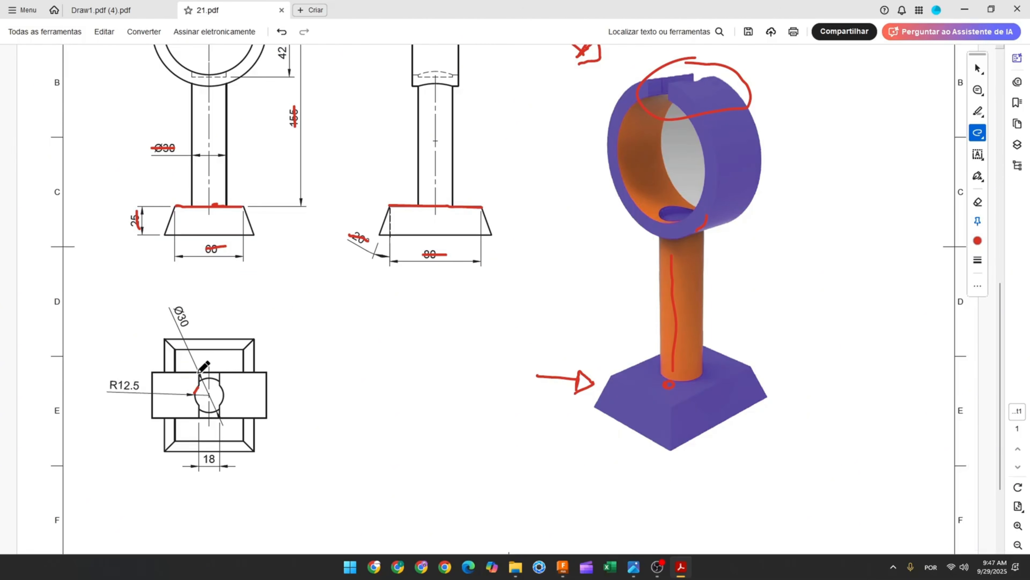
{"action": "mouse_move", "coordinate": [198, 372]}
{"action": "left_mouse_down"}
{"action": "mouse_move", "coordinate": [198, 406]}
{"action": "mouse_move", "coordinate": [198, 380]}
{"action": "mouse_move", "coordinate": [217, 373]}
{"action": "mouse_move", "coordinate": [215, 419]}
{"action": "mouse_move", "coordinate": [199, 418]}
{"action": "left_mouse_up"}
{"action": "mouse_move", "coordinate": [208, 383]}
{"action": "left_mouse_down"}
{"action": "mouse_move", "coordinate": [196, 401]}
{"action": "mouse_move", "coordinate": [223, 408]}
{"action": "mouse_move", "coordinate": [225, 380]}
{"action": "mouse_move", "coordinate": [196, 392]}
{"action": "left_mouse_up"}
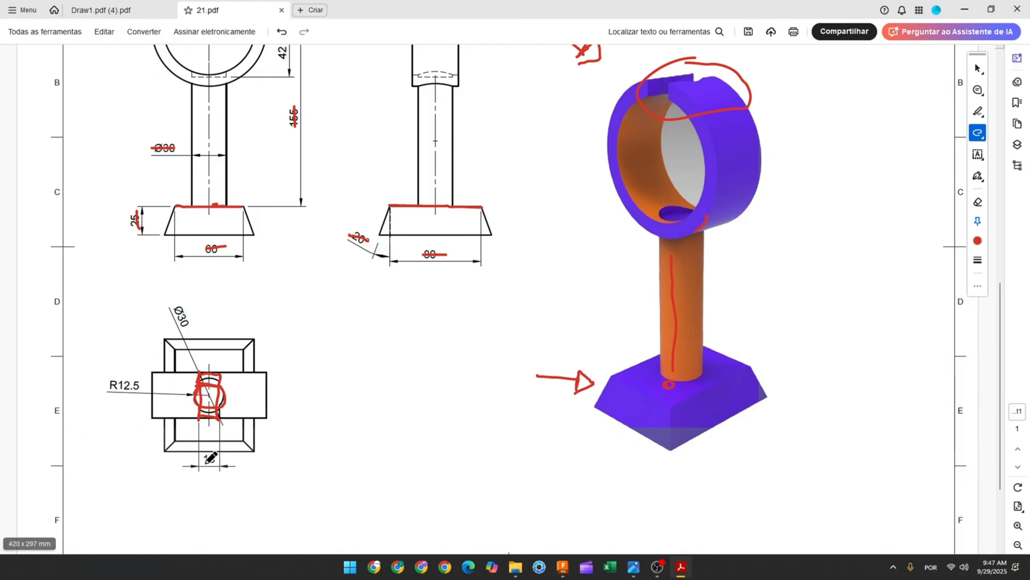
{"action": "left_click_drag", "start_coordinate": [202, 458], "coordinate": [218, 458]}
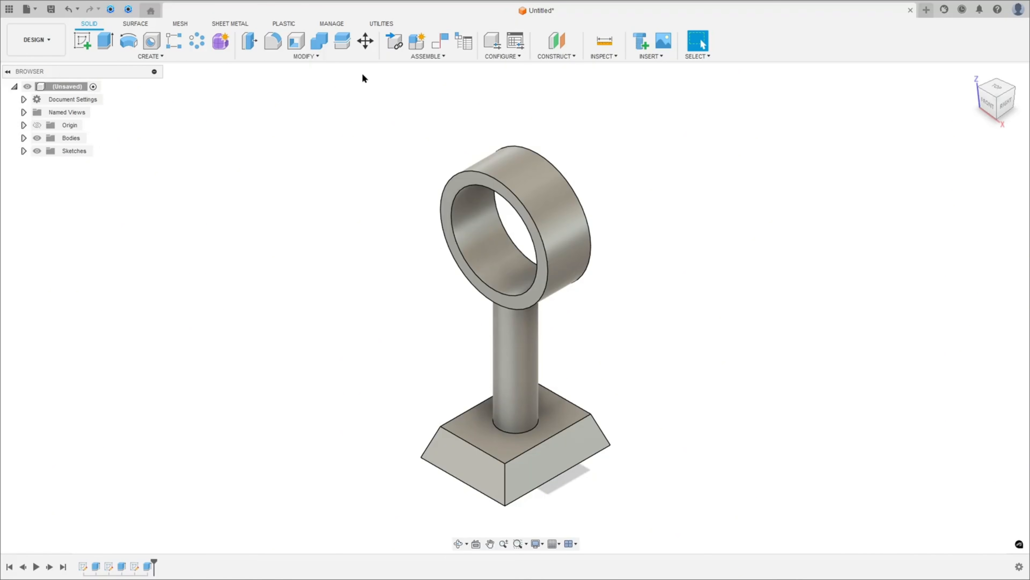
- Create a construction plane offset 155 mm above the XY plane
{"action": "left_click", "coordinate": [557, 57]}
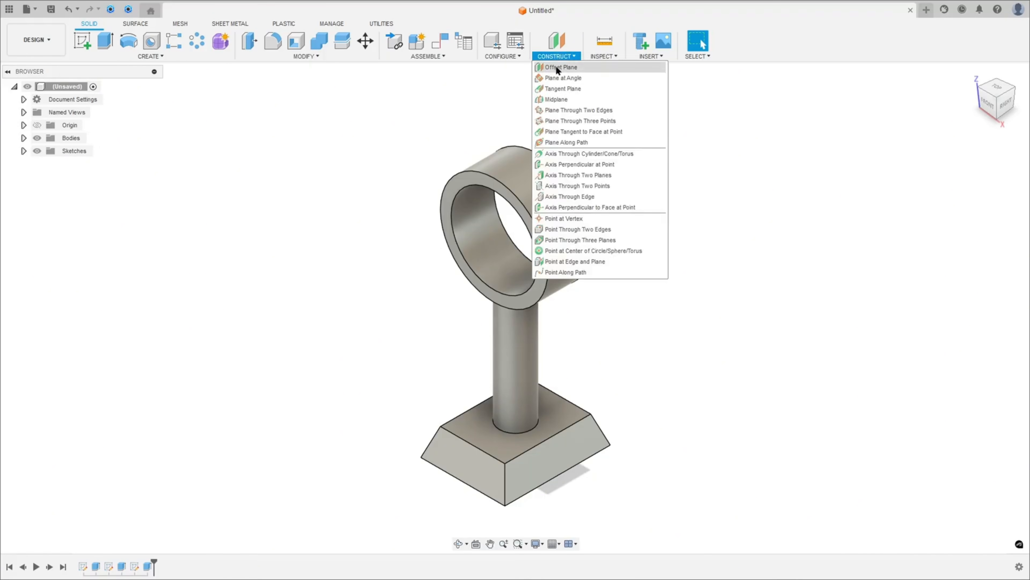
{"action": "left_click", "coordinate": [564, 66]}
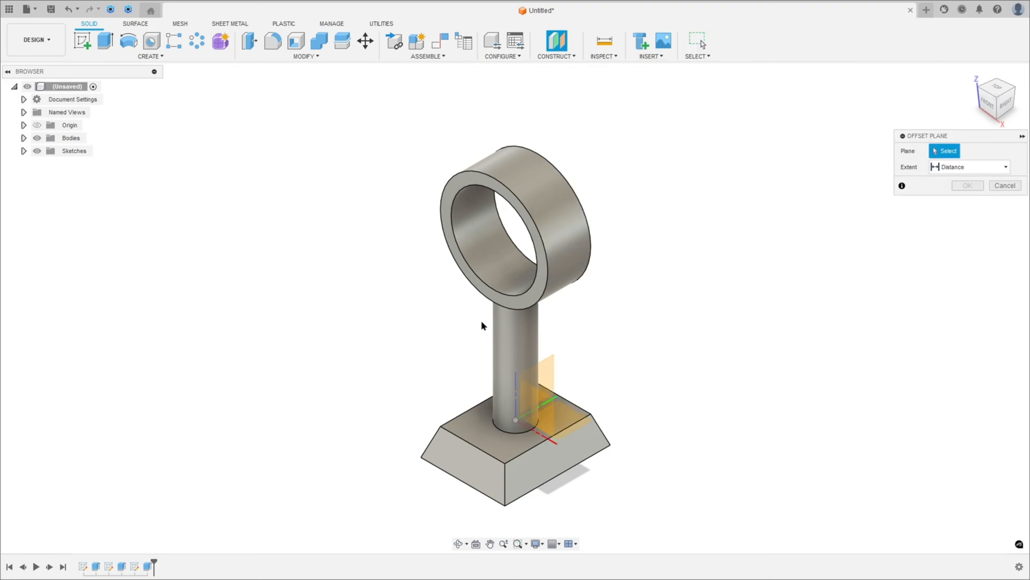
{"action": "left_click", "coordinate": [564, 420]}
{"action": "left_click_drag", "start_coordinate": [541, 407], "coordinate": [515, 228]}
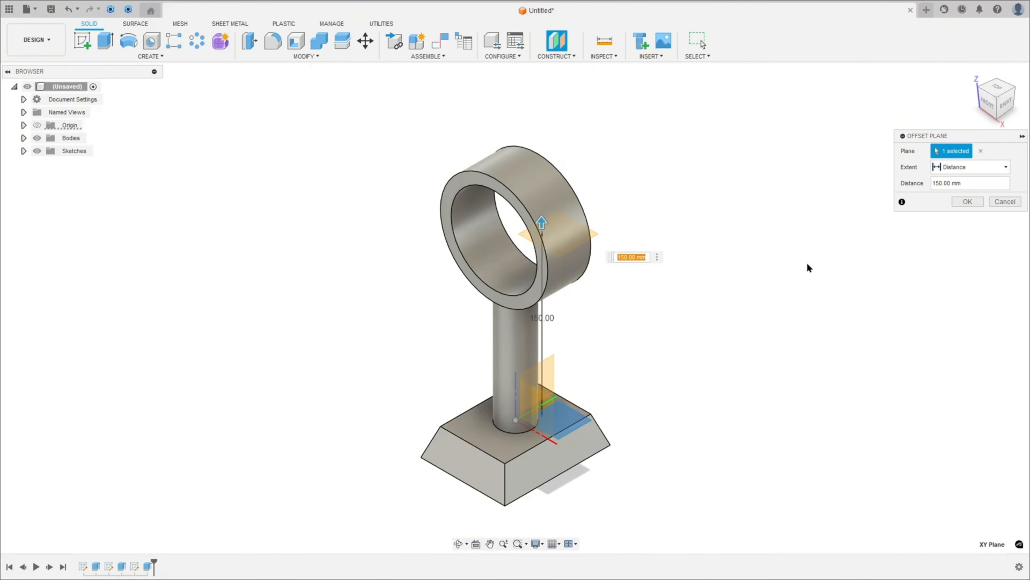
{"action": "type", "text": "155"}
{"action": "key", "text": "Return"}
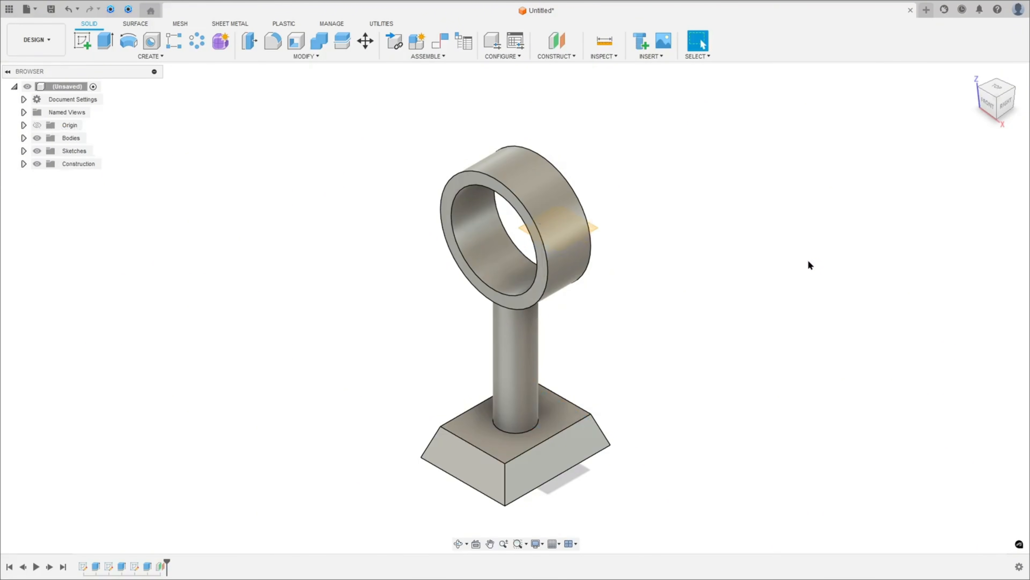
- Start a sketch on the offset plane and draw a 25 mm diameter circle centered on the origin
{"action": "left_click", "coordinate": [82, 41]}
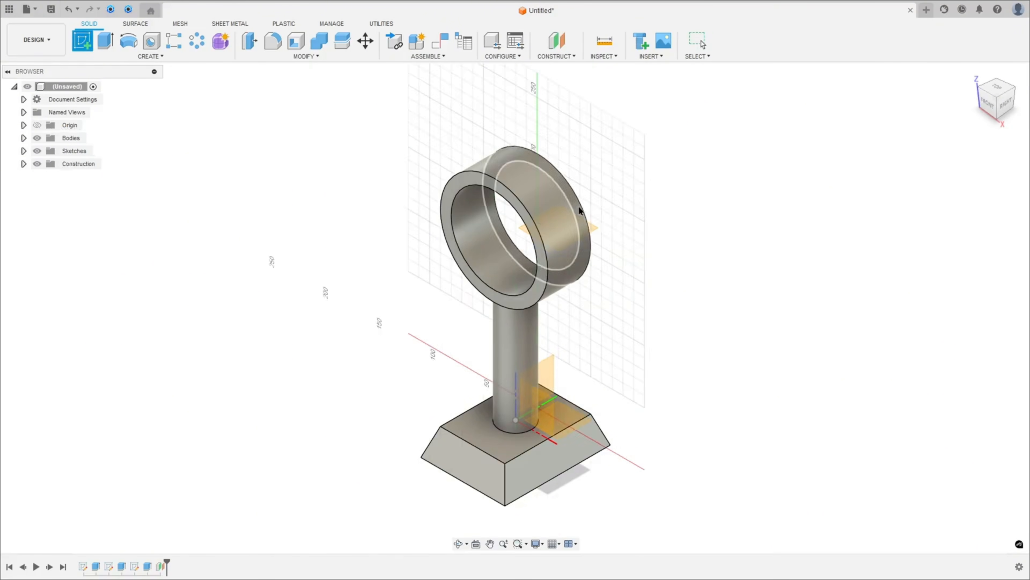
{"action": "left_click", "coordinate": [547, 236]}
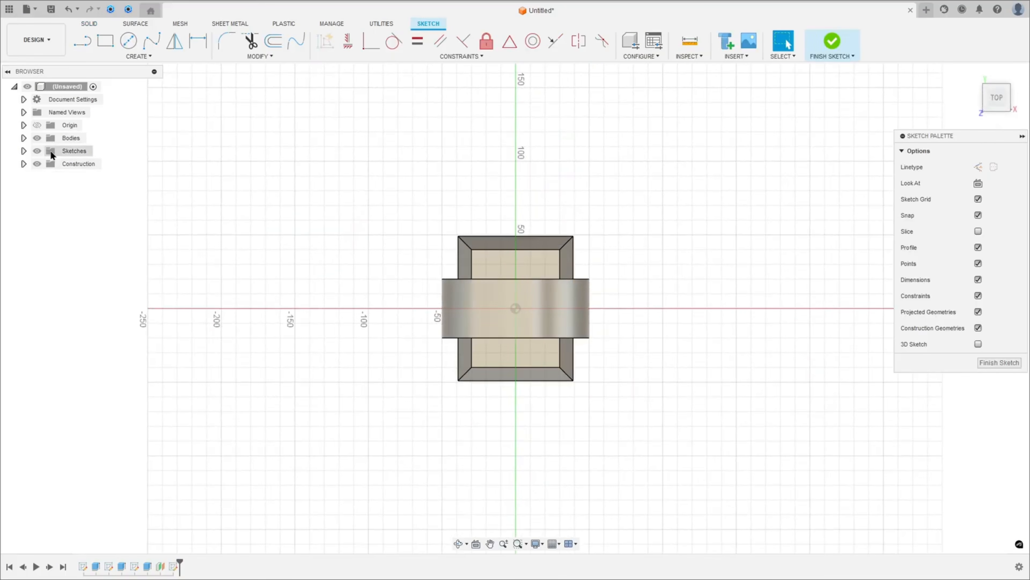
{"action": "left_click", "coordinate": [129, 41]}
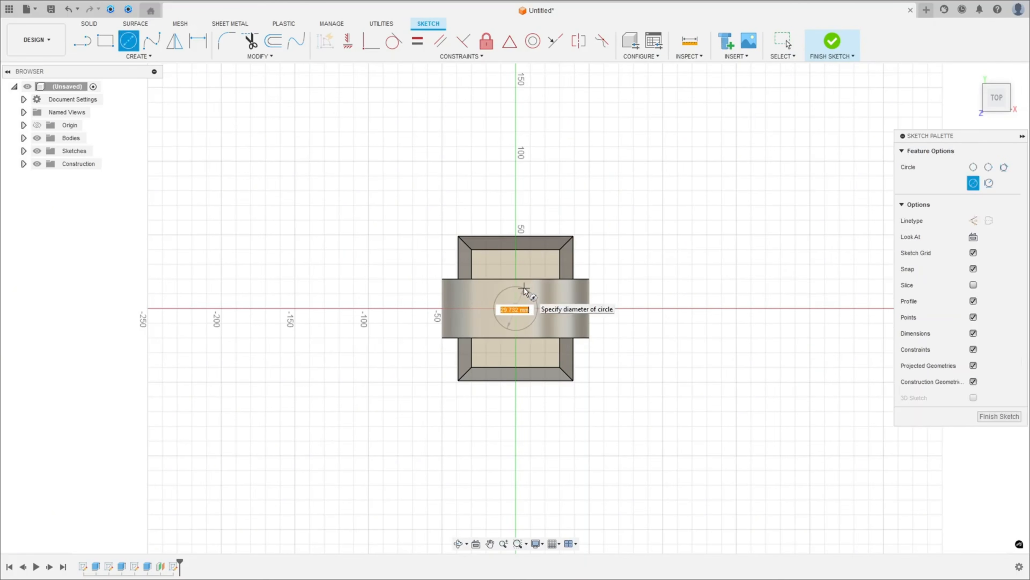
{"action": "type", "text": "25"}
{"action": "key", "text": "Return"}
{"action": "key", "text": "Escape"}
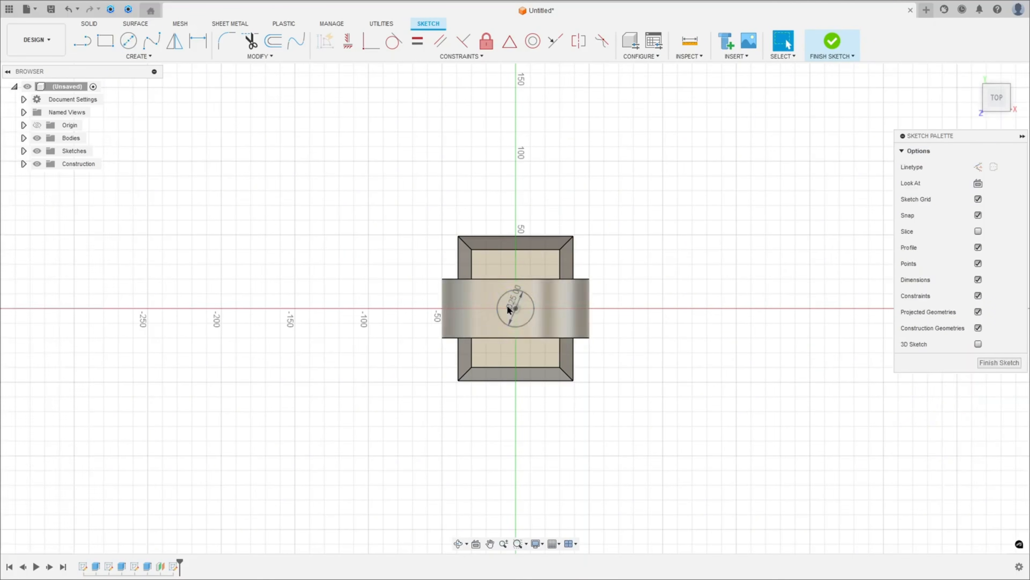
- Draw a center rectangle 18 mm wide and 40 mm high on the circle's center and finish the sketch
{"action": "scroll", "coordinate": [516, 304], "scroll_direction": "up", "scroll_amount": 4}
{"action": "left_click", "coordinate": [105, 41]}
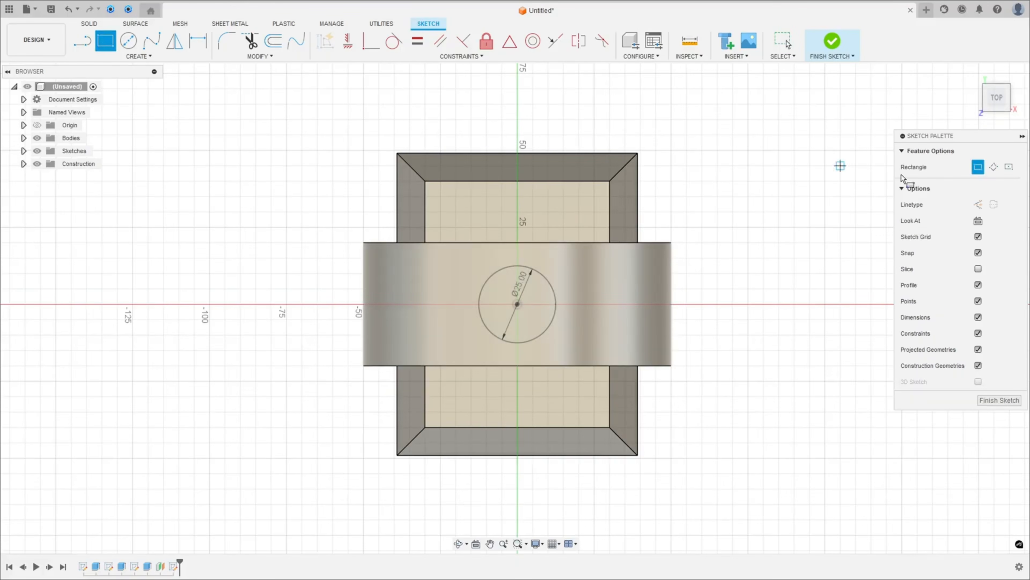
{"action": "left_click", "coordinate": [1009, 167]}
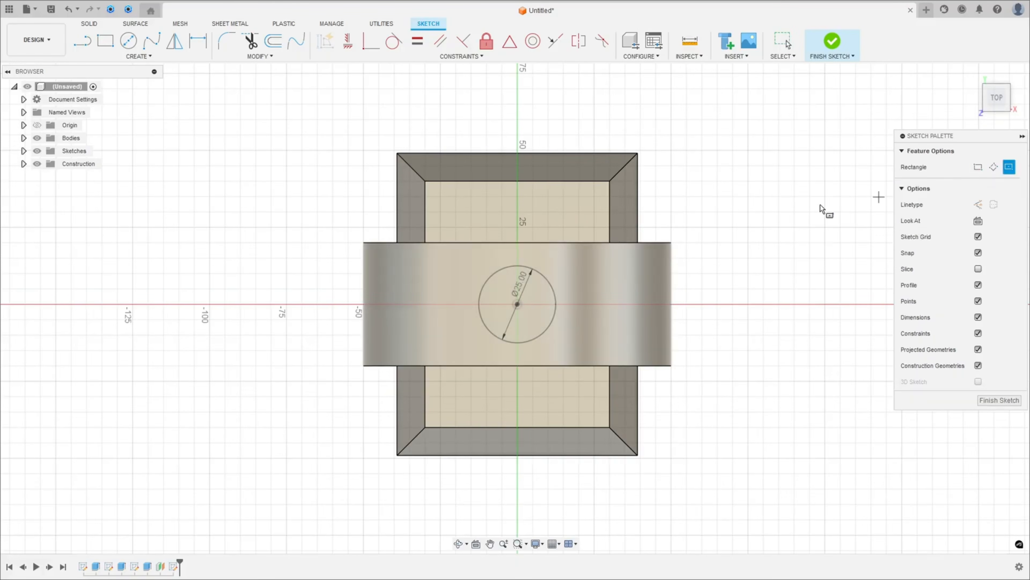
{"action": "left_click", "coordinate": [517, 304]}
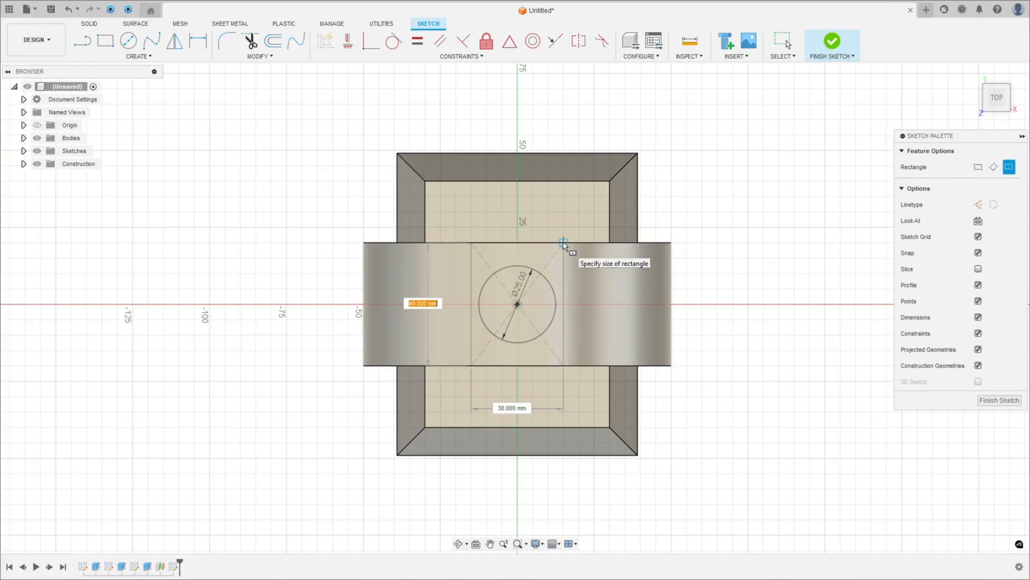
{"action": "type", "text": "40"}
{"action": "key", "text": "Tab"}
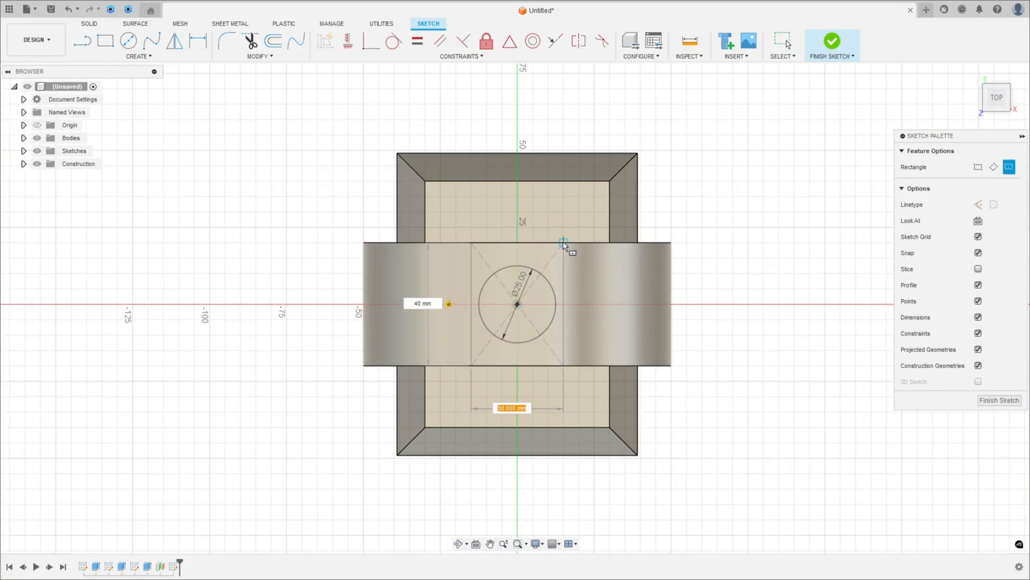
{"action": "type", "text": "18"}
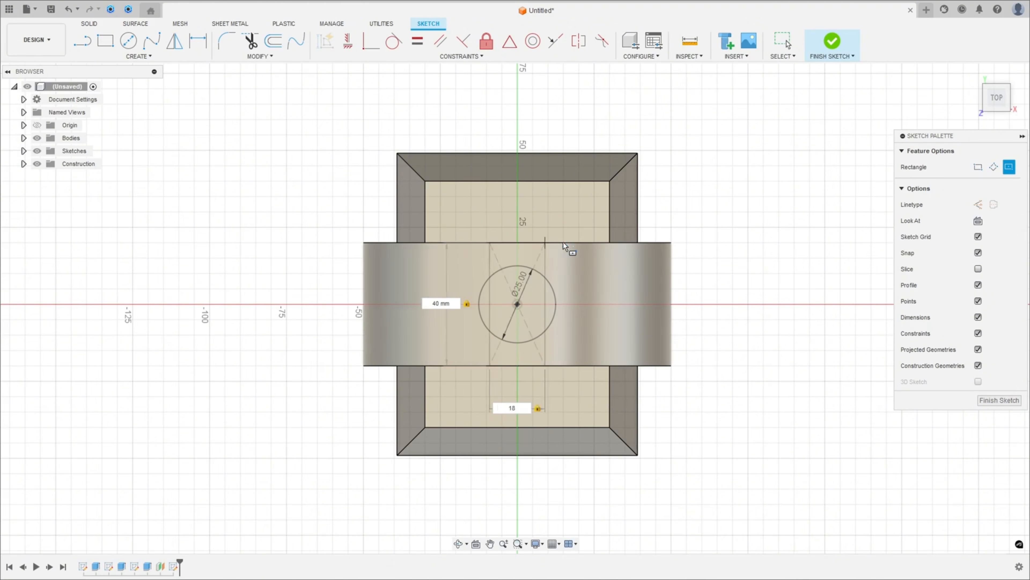
{"action": "key", "text": "Return"}
{"action": "key", "text": "Escape"}
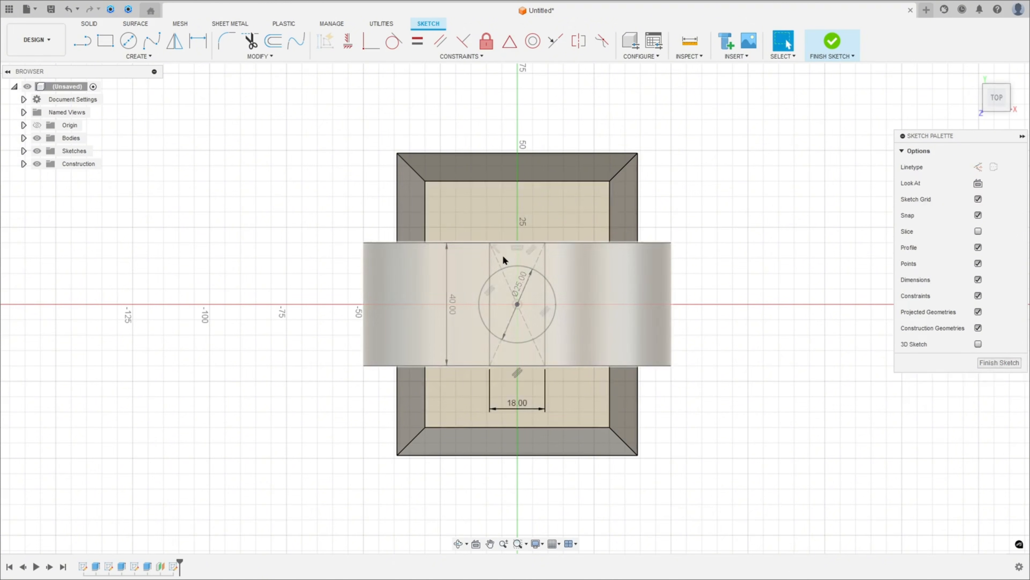
{"action": "left_click", "coordinate": [832, 40]}
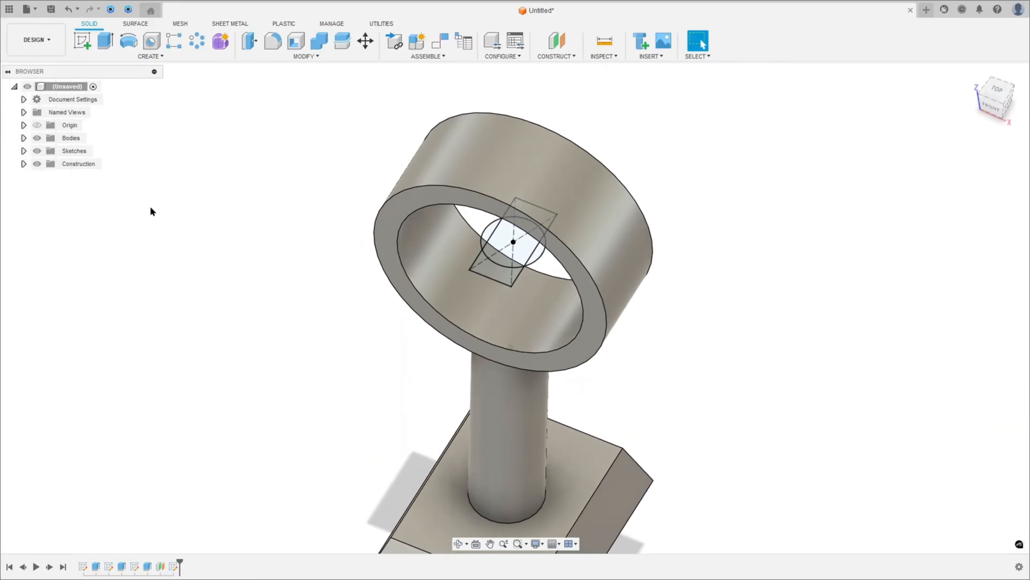
- Hide the stand's body, start an extrusion and select all five regions of the circle-and-rectangle sketch as profiles
{"action": "left_click", "coordinate": [24, 138]}
{"action": "left_click", "coordinate": [47, 150]}
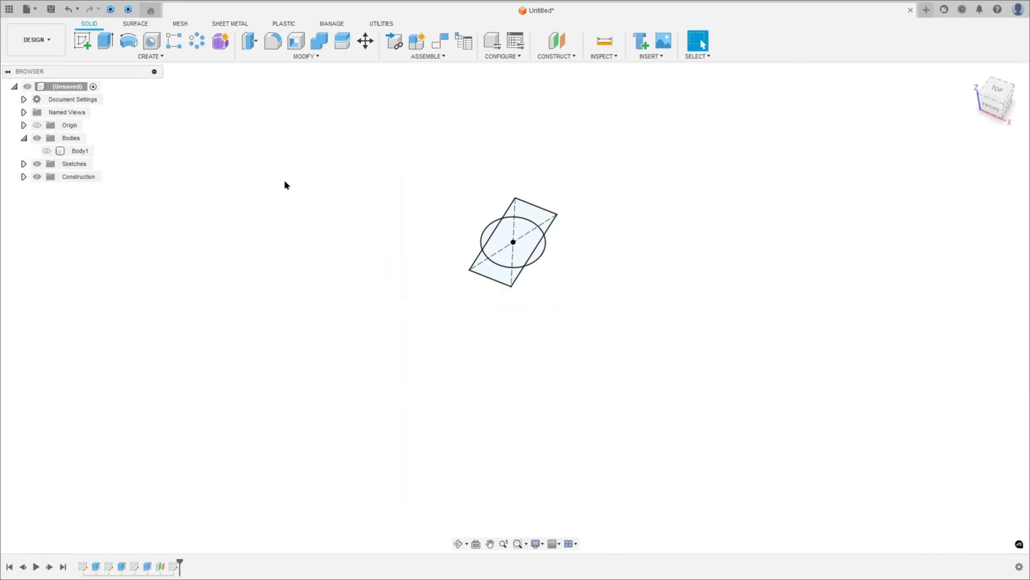
{"action": "left_click", "coordinate": [102, 40]}
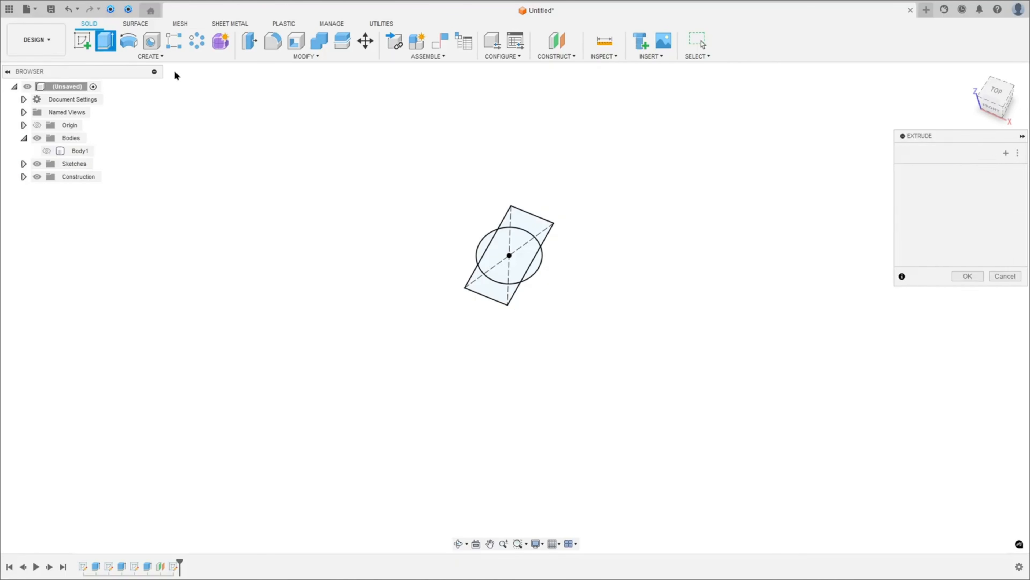
{"action": "left_click", "coordinate": [480, 280]}
{"action": "left_click", "coordinate": [486, 243]}
{"action": "left_click", "coordinate": [486, 240]}
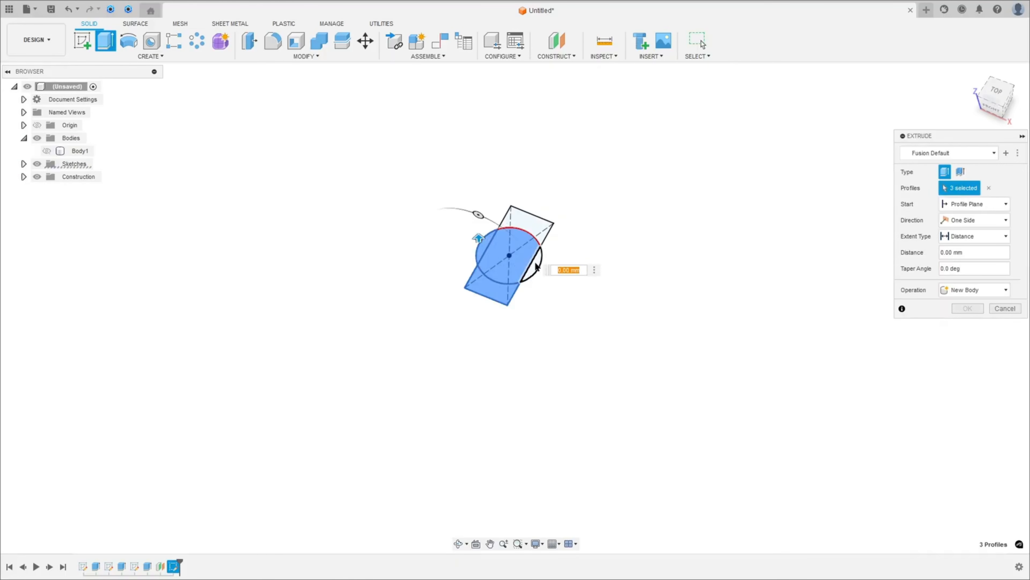
{"action": "left_click", "coordinate": [535, 263]}
{"action": "left_click", "coordinate": [536, 232]}
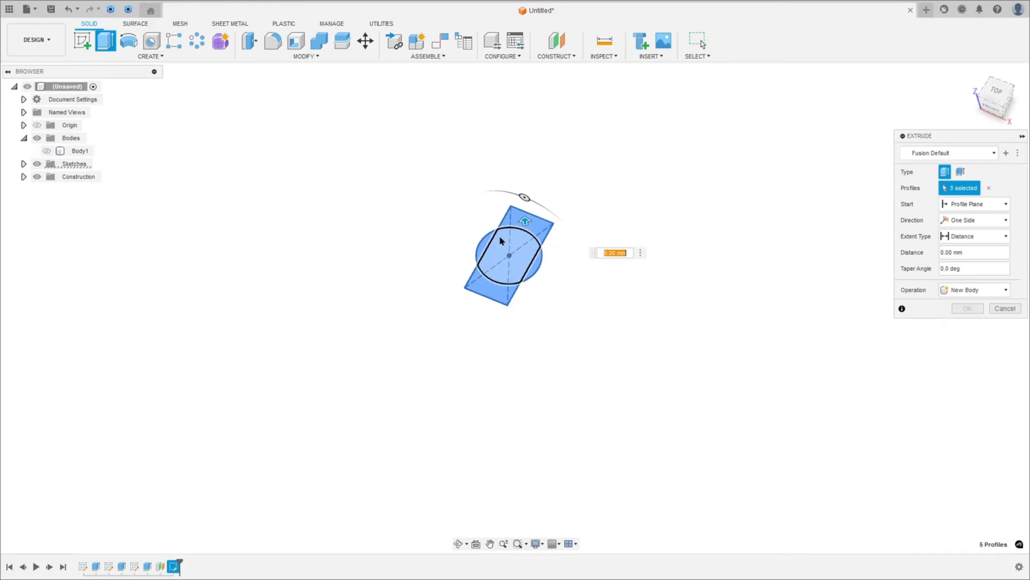
- Show the body again and cut the selected profiles upward through the ring's top with extent All
{"action": "left_click", "coordinate": [47, 151]}
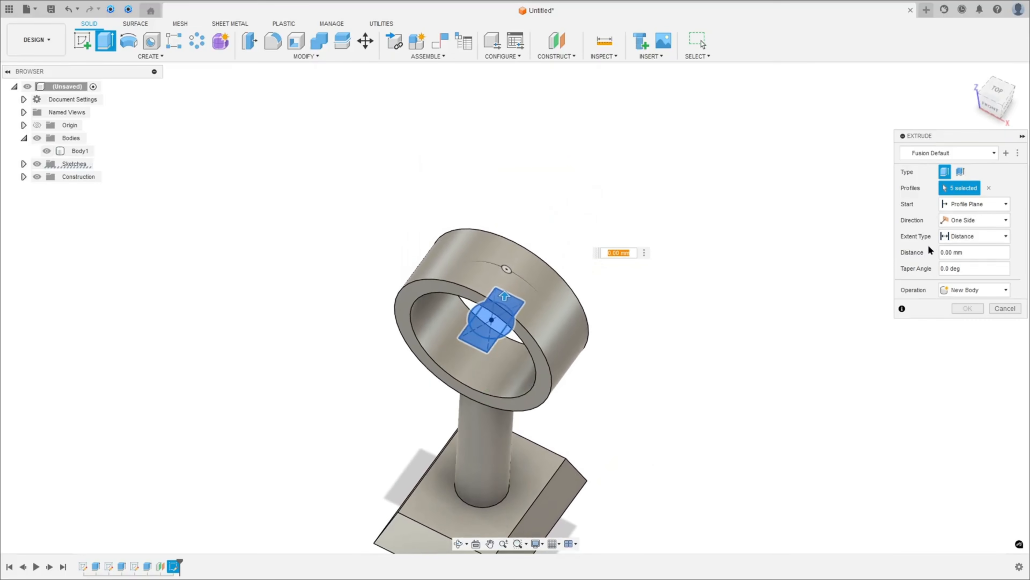
{"action": "left_click", "coordinate": [968, 241]}
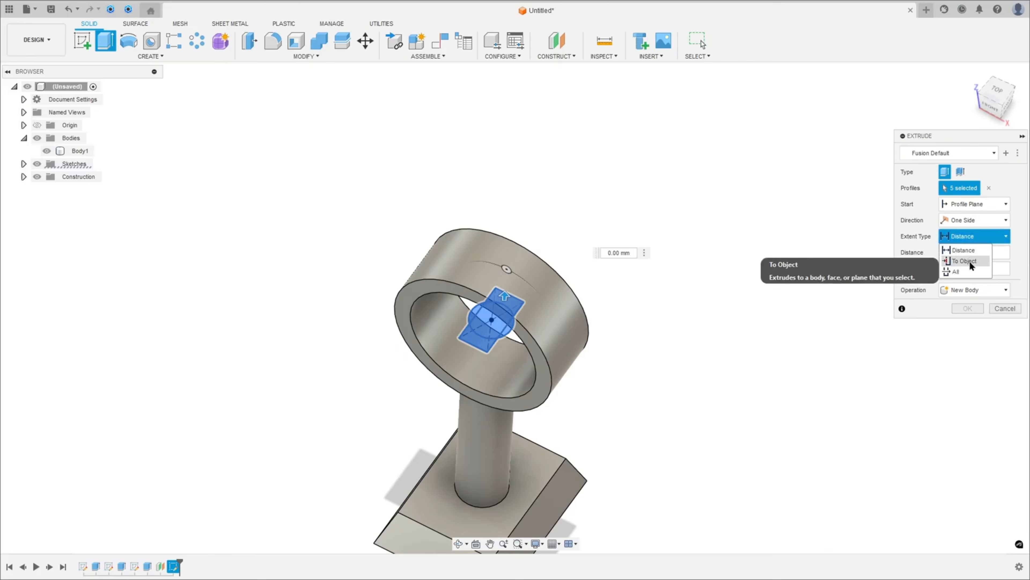
{"action": "left_click", "coordinate": [958, 272]}
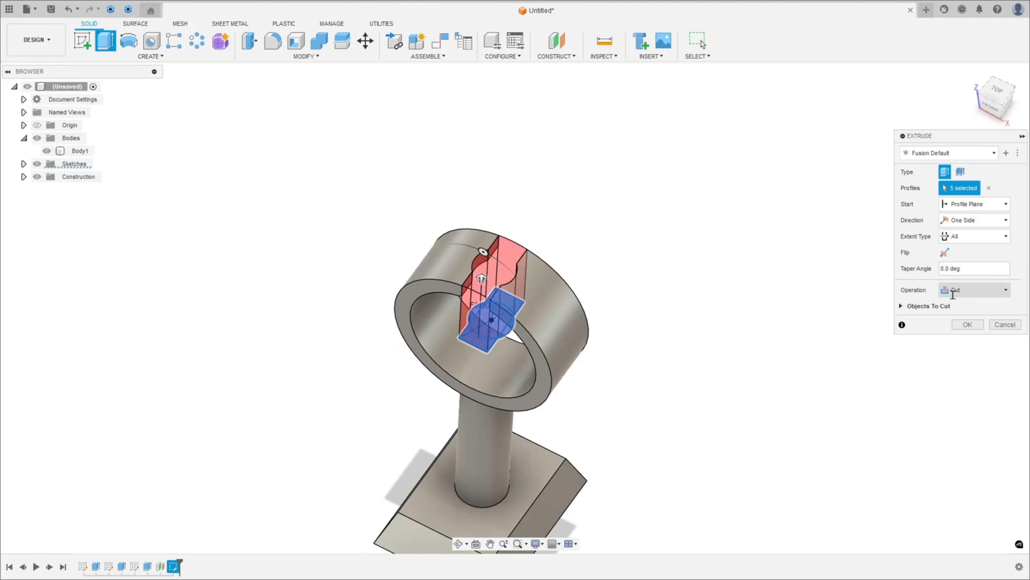
{"action": "left_click", "coordinate": [968, 324]}
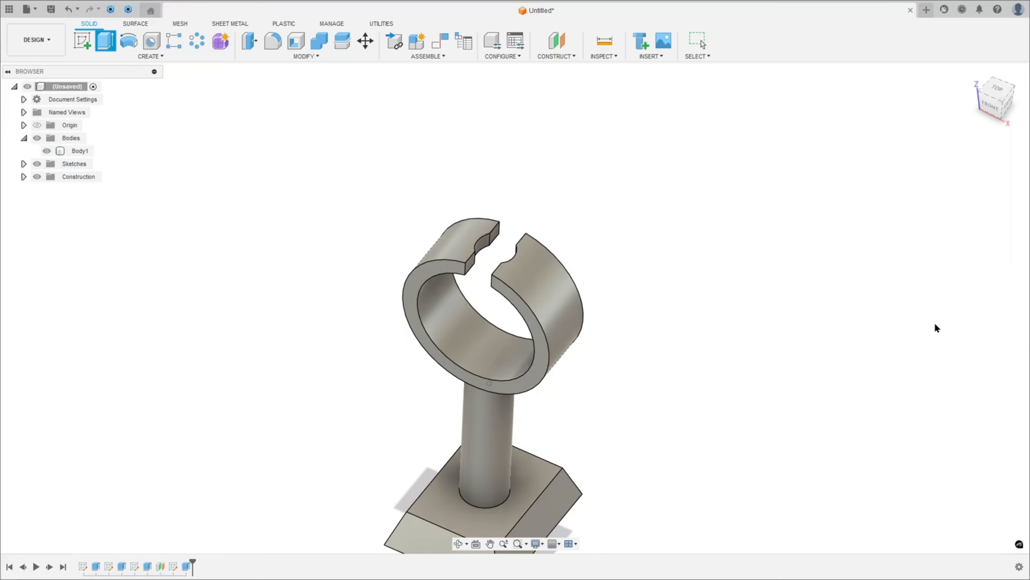
{"action": "scroll", "coordinate": [504, 258], "scroll_direction": "up", "scroll_amount": 3}
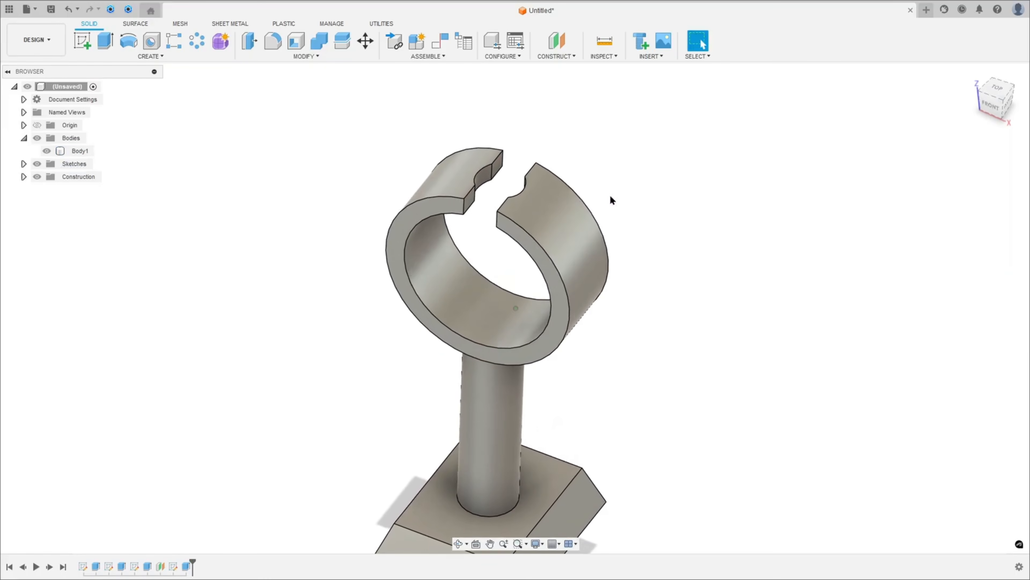
- Switch to the PDF drawing, mark in red the pocket in the ring's lower part and the 42 dimension, and return to Fusion
{"action": "scroll", "coordinate": [419, 200], "scroll_direction": "down", "scroll_amount": 3}
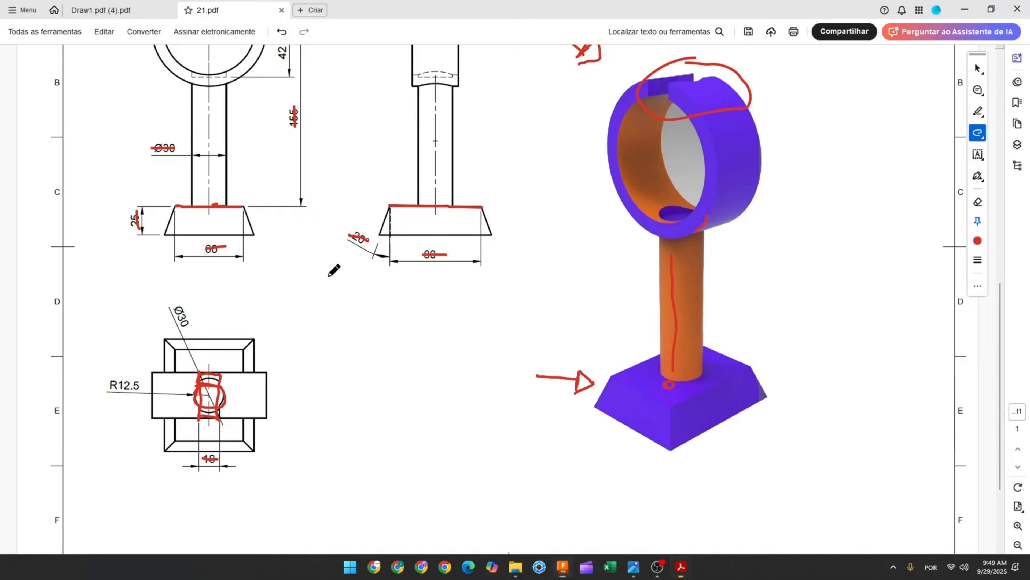
{"action": "scroll", "coordinate": [473, 266], "scroll_direction": "up", "scroll_amount": 5}
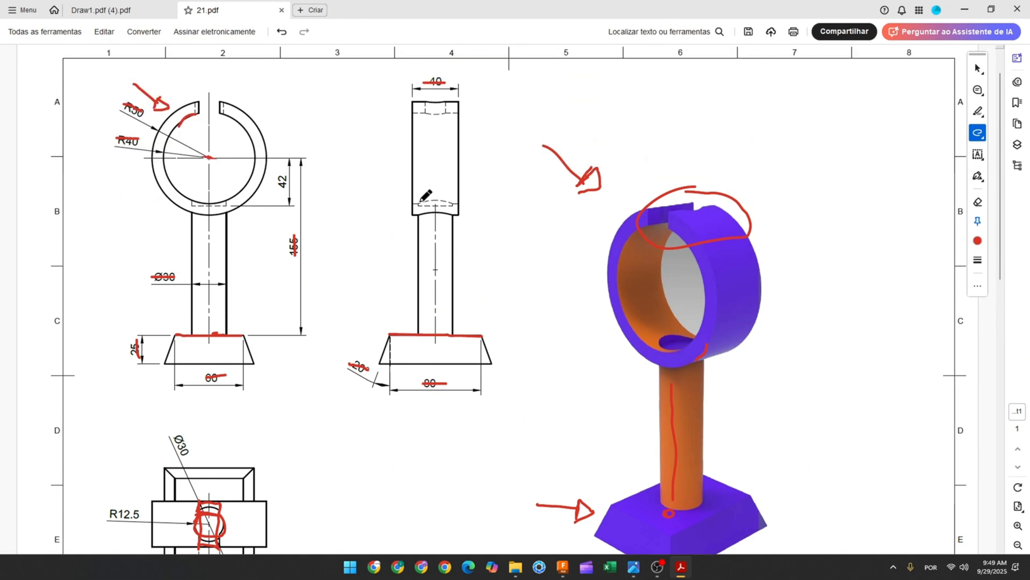
{"action": "mouse_move", "coordinate": [425, 208]}
{"action": "left_mouse_down"}
{"action": "mouse_move", "coordinate": [450, 206]}
{"action": "mouse_move", "coordinate": [436, 211]}
{"action": "left_mouse_up"}
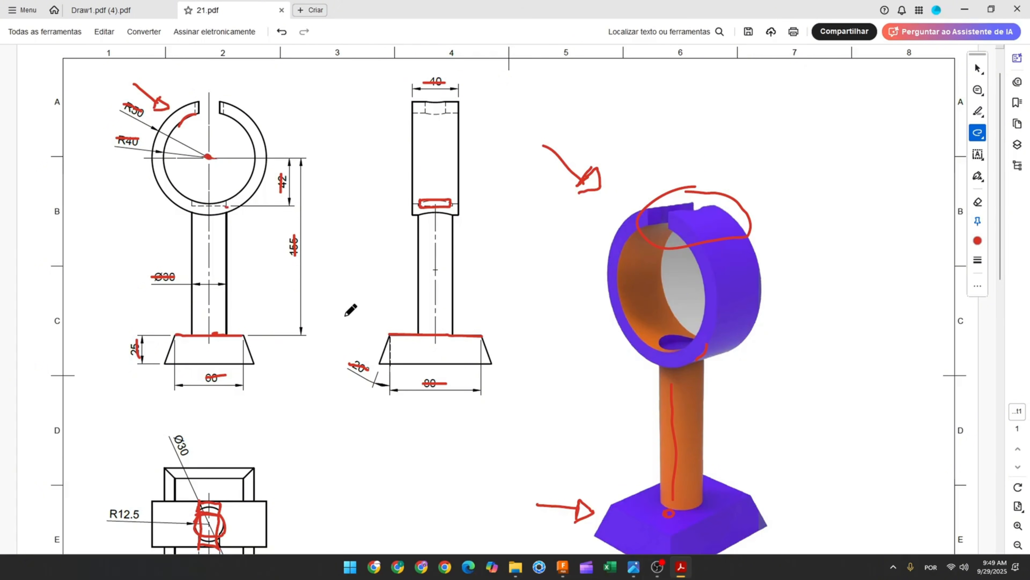
{"action": "key", "text": "alt+Tab"}
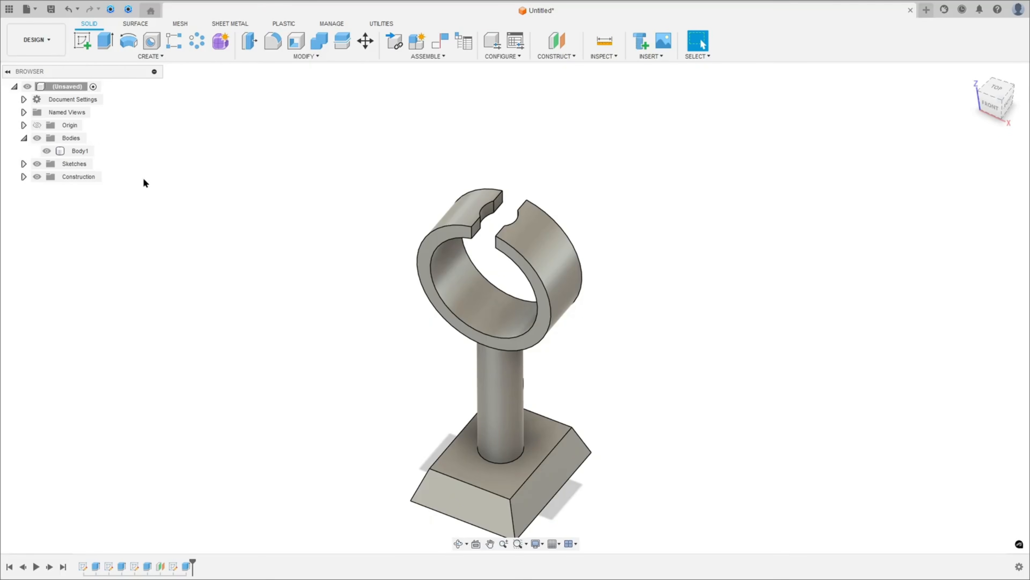
- Start a sketch on the offset construction plane, draw a 30 mm diameter circle centered on the origin and finish the sketch
{"action": "left_click", "coordinate": [23, 176]}
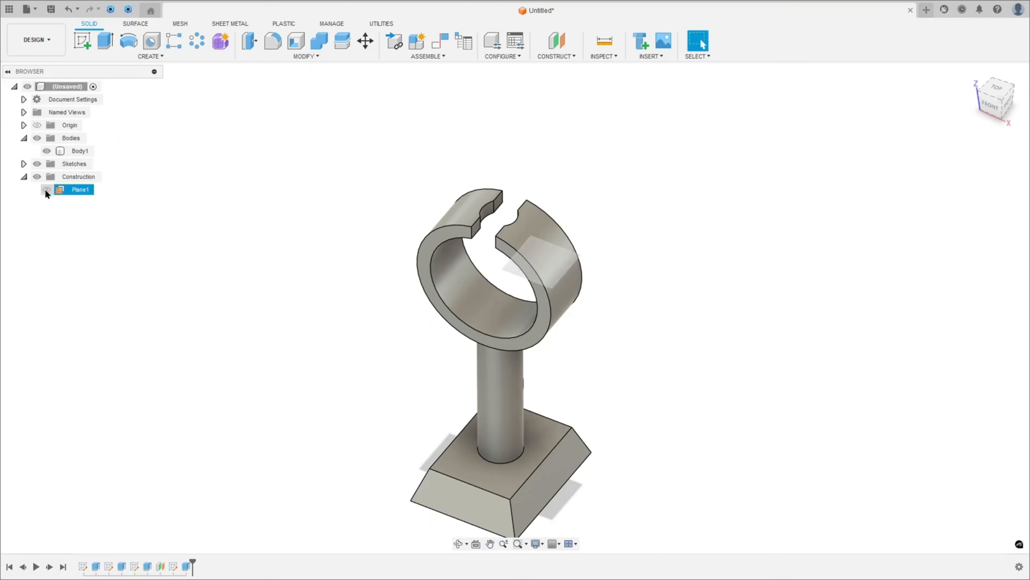
{"action": "left_click", "coordinate": [82, 40]}
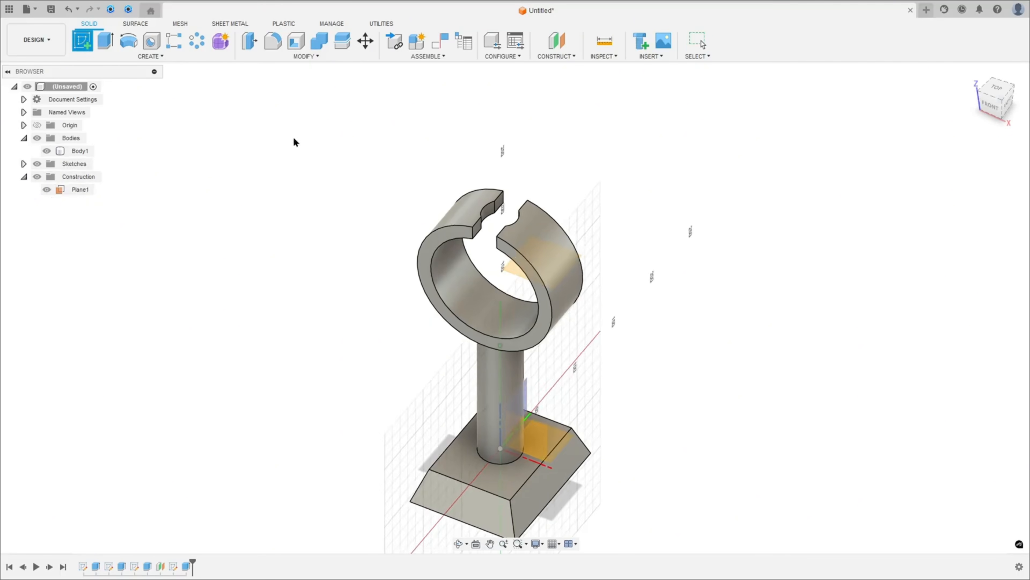
{"action": "left_click", "coordinate": [515, 268]}
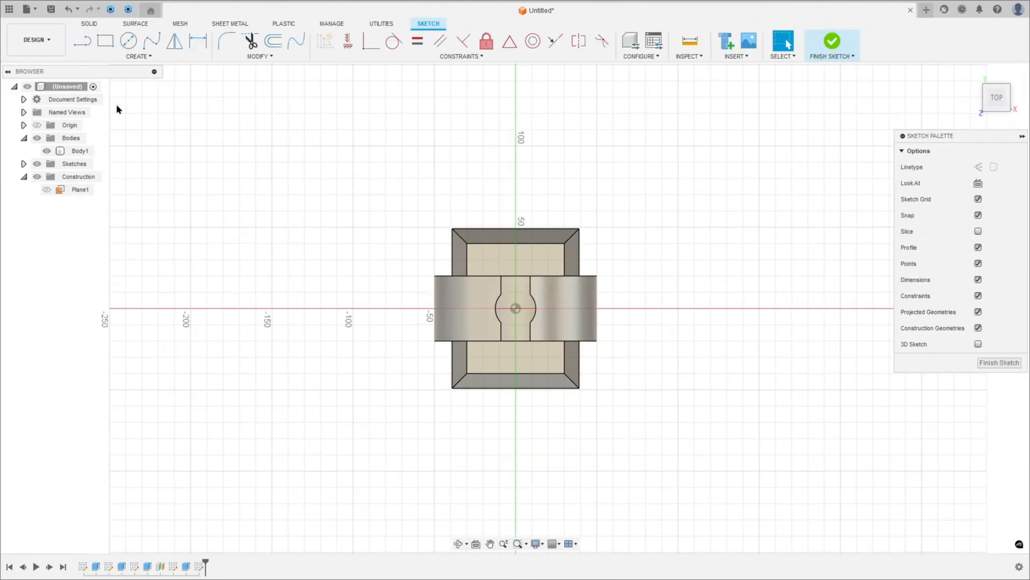
{"action": "left_click", "coordinate": [128, 40]}
{"action": "left_click", "coordinate": [515, 309]}
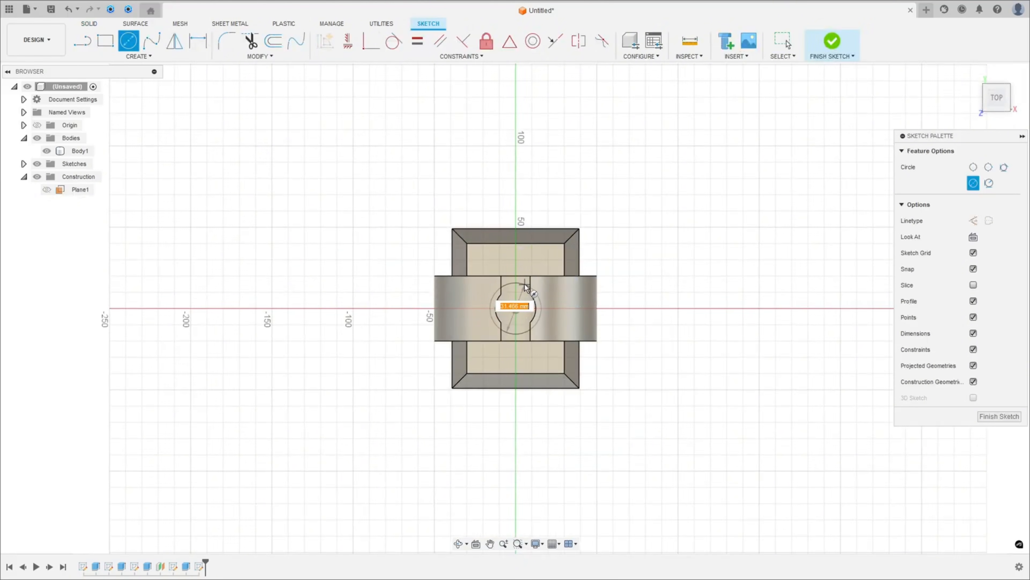
{"action": "type", "text": "30"}
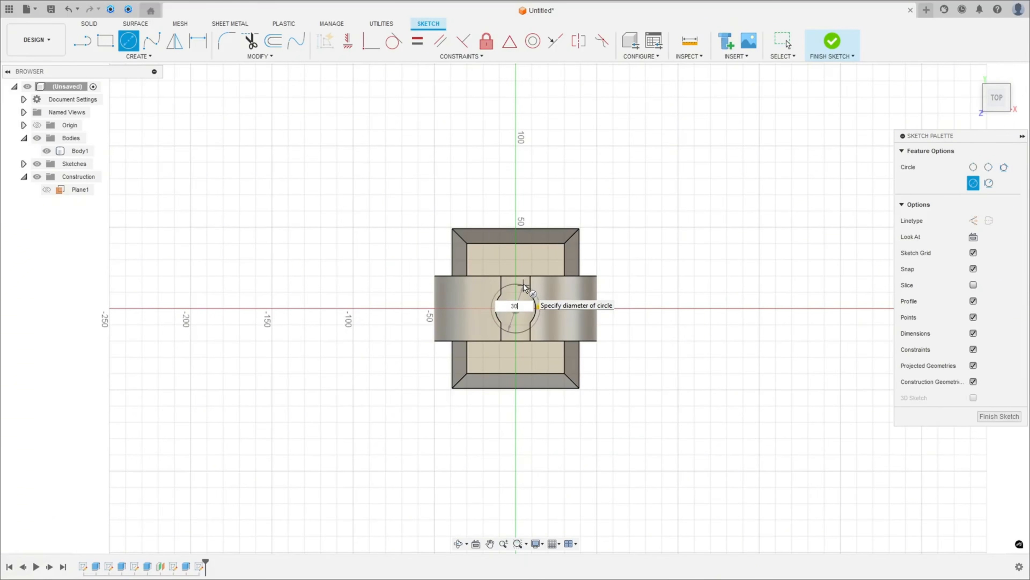
{"action": "key", "text": "Return"}
{"action": "key", "text": "Escape"}
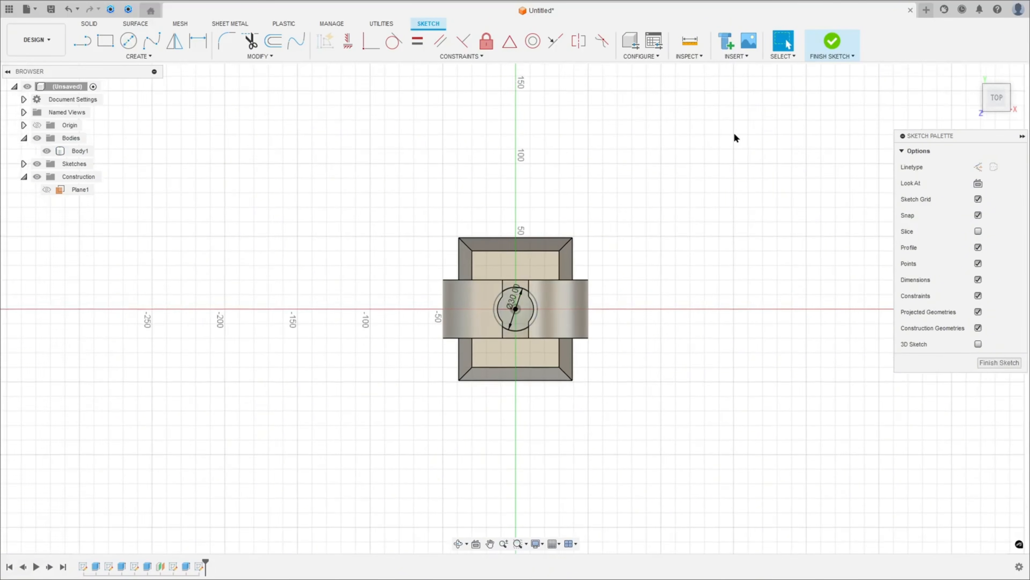
{"action": "left_click", "coordinate": [832, 40]}
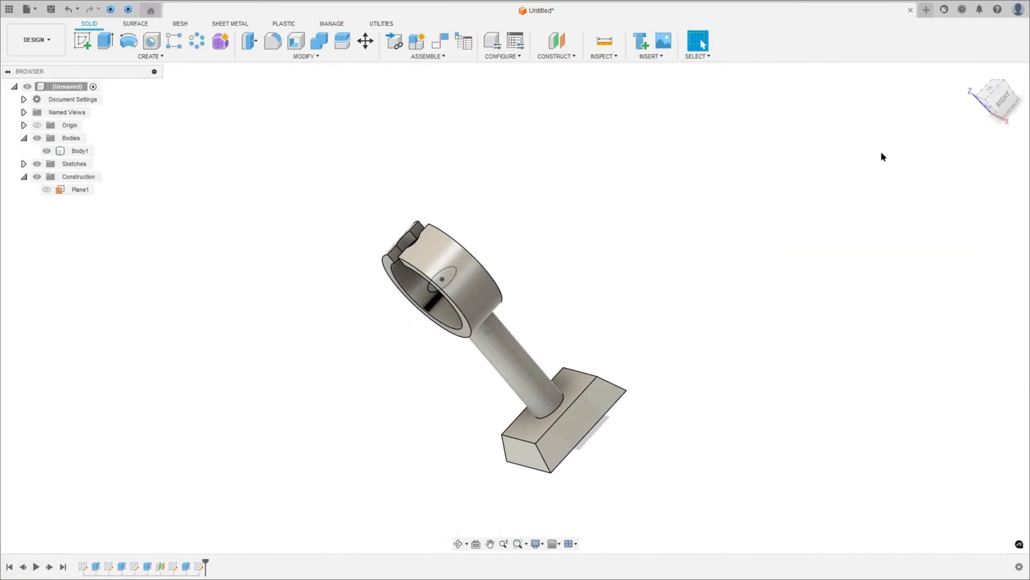
- Extrude the 30 mm circle by -42 mm as a cut into the inner bottom of the ring
{"action": "left_click", "coordinate": [105, 41]}
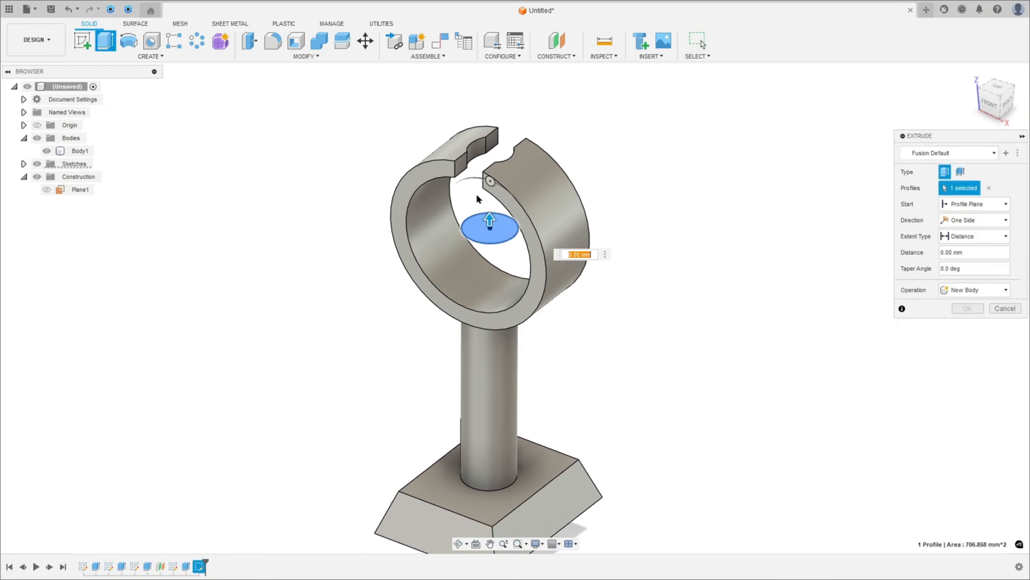
{"action": "left_click_drag", "start_coordinate": [490, 227], "coordinate": [544, 273]}
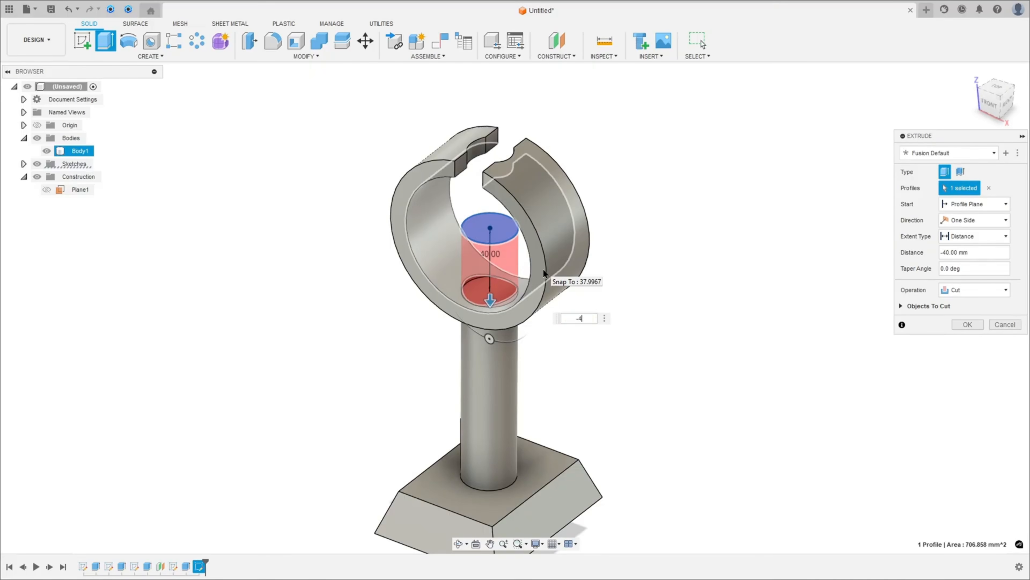
{"action": "type", "text": "2"}
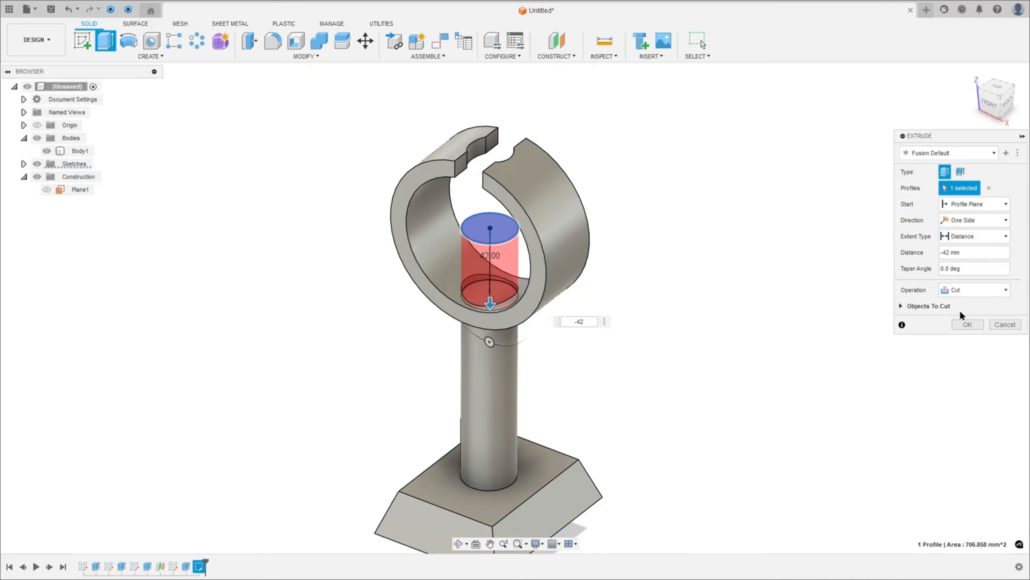
{"action": "left_click", "coordinate": [968, 325]}
{"action": "scroll", "coordinate": [721, 310], "scroll_direction": "down", "scroll_amount": 3}
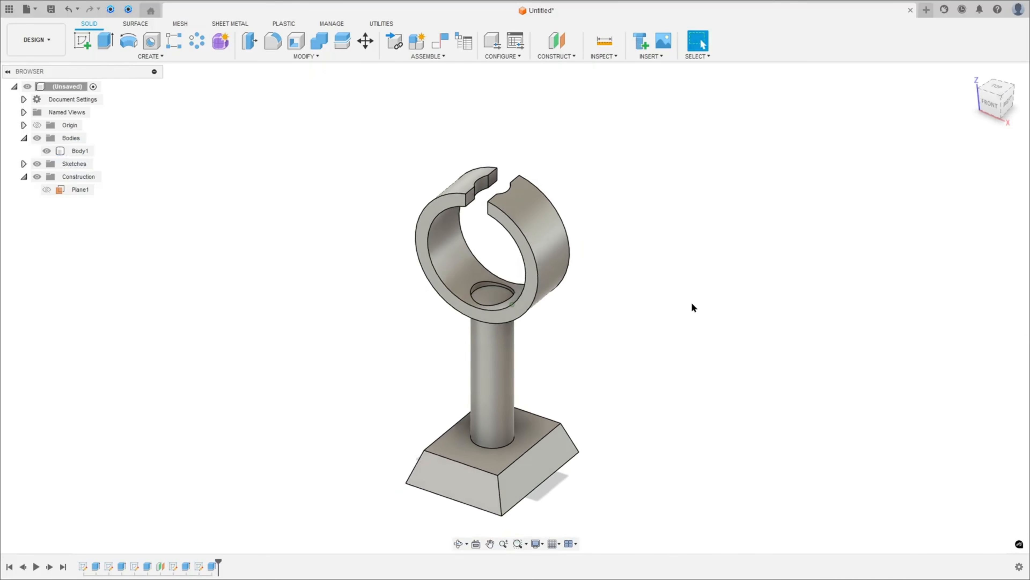
- Start the Appearance command and expand the glossy paints in the Fusion appearance library
{"action": "middle_click_drag", "start_coordinate": [693, 307], "coordinate": [653, 252], "text": "shift"}
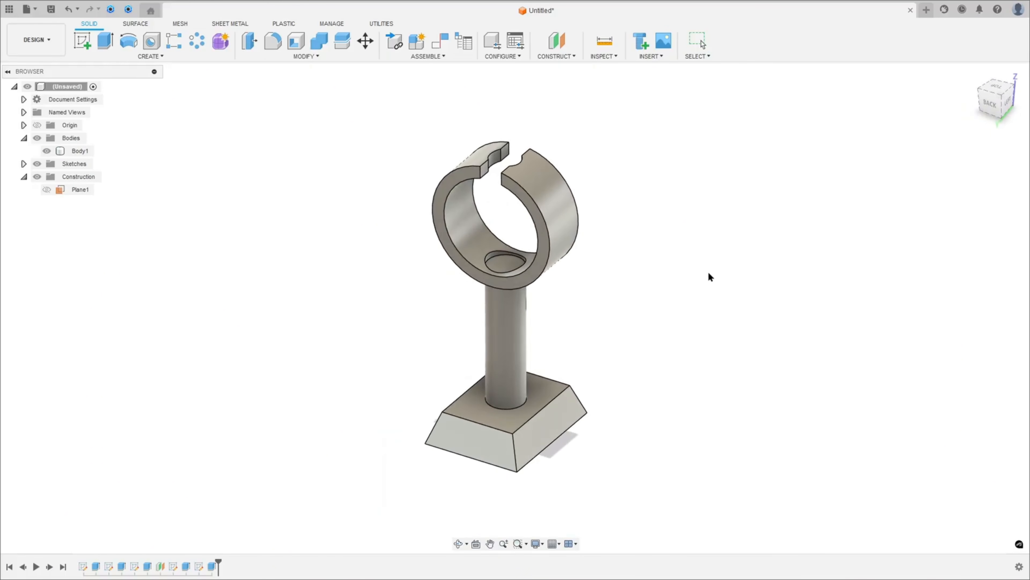
{"action": "key", "text": "a"}
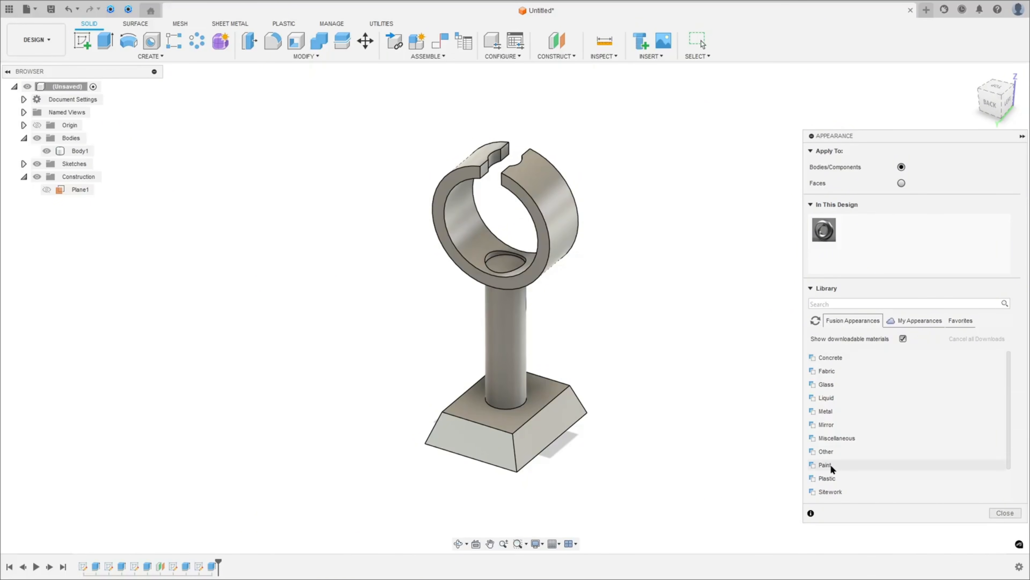
{"action": "scroll", "coordinate": [828, 462], "scroll_direction": "down", "scroll_amount": 1}
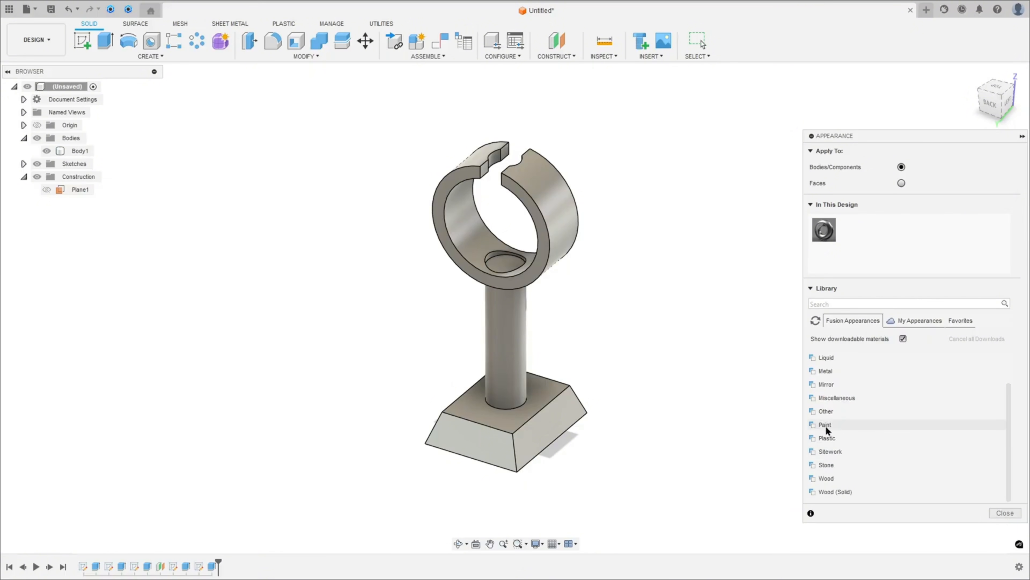
{"action": "left_click", "coordinate": [826, 425]}
{"action": "left_click", "coordinate": [834, 437]}
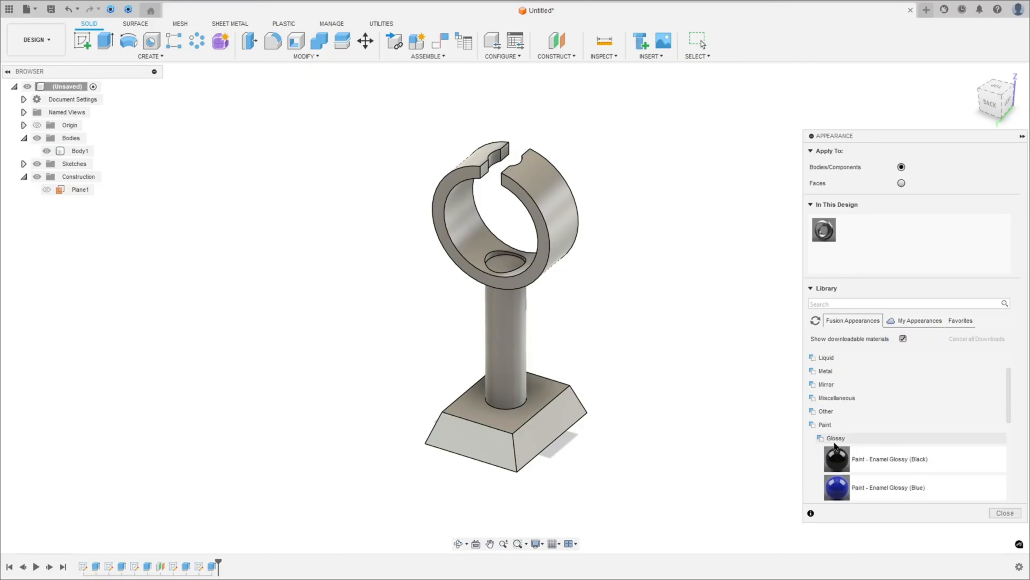
{"action": "scroll", "coordinate": [834, 448], "scroll_direction": "down", "scroll_amount": 2}
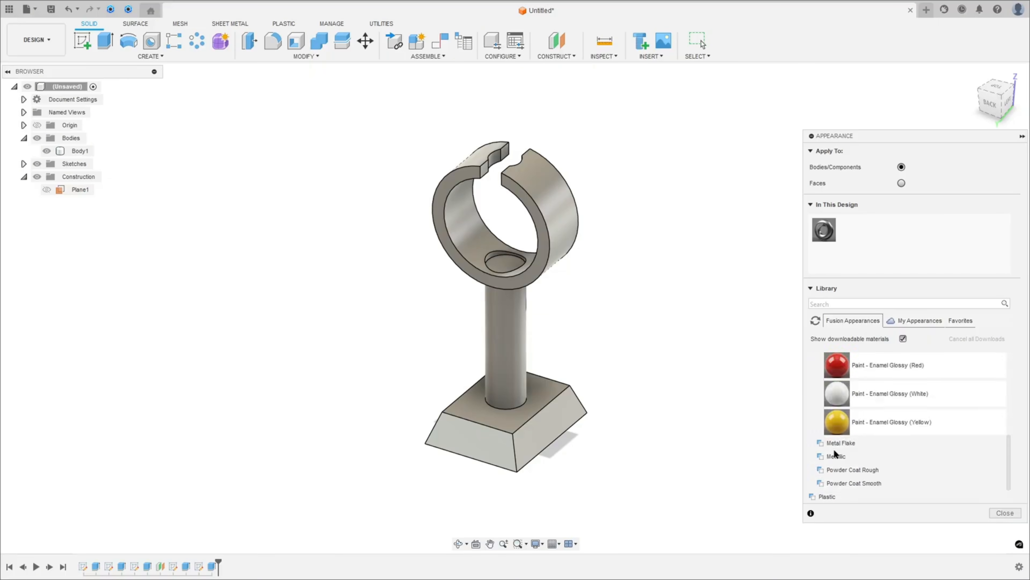
- Apply appearances to faces and give the base's sloped side faces Paint - Enamel Glossy (Yellow)
{"action": "left_click", "coordinate": [556, 415]}
{"action": "left_click", "coordinate": [485, 434], "text": "ctrl"}
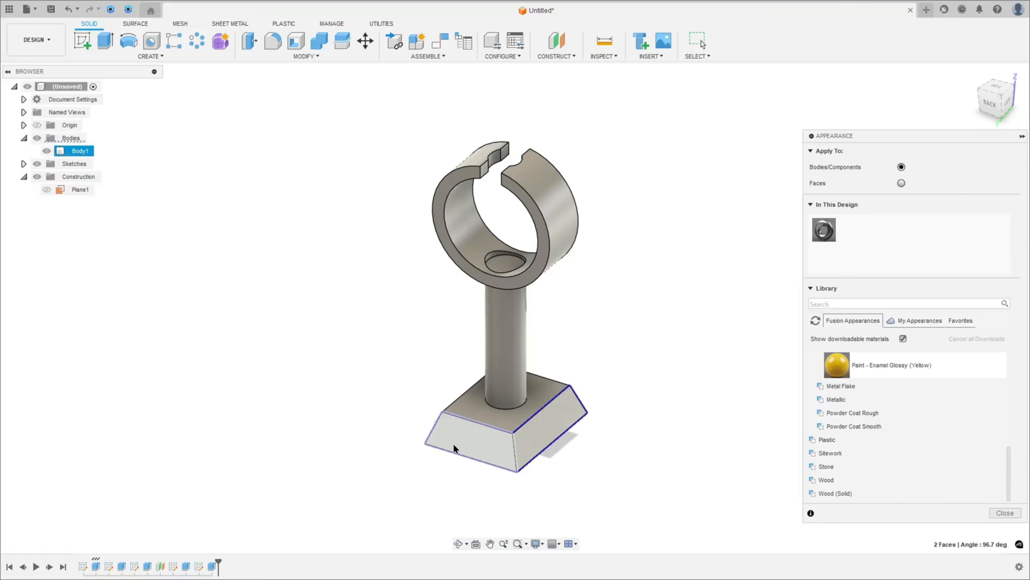
{"action": "middle_click_drag", "start_coordinate": [453, 446], "coordinate": [446, 441], "text": "shift"}
{"action": "left_click", "coordinate": [903, 184]}
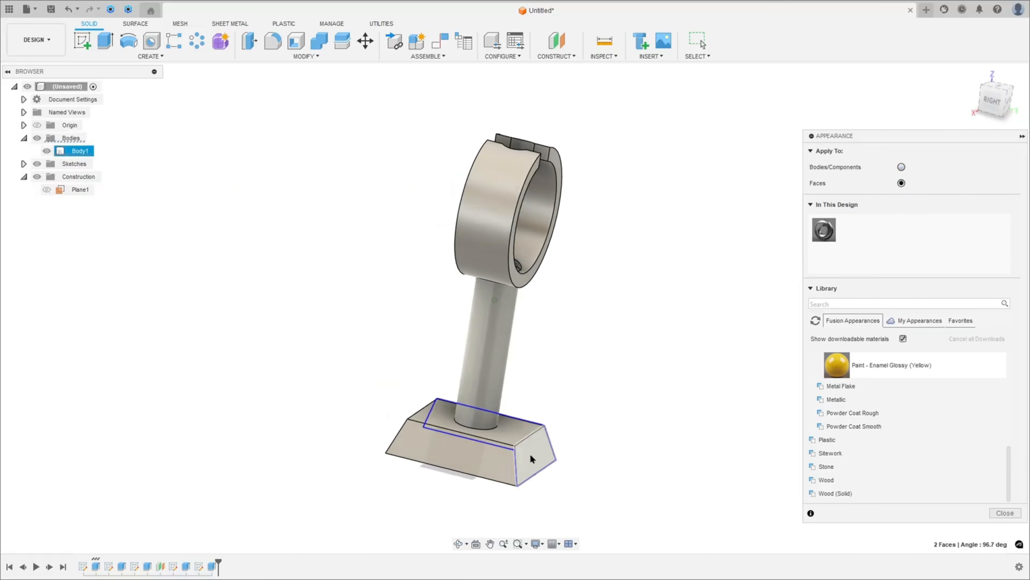
{"action": "left_click_drag", "start_coordinate": [837, 365], "coordinate": [531, 457]}
{"action": "middle_click_drag", "start_coordinate": [532, 458], "coordinate": [621, 393], "text": "shift"}
{"action": "scroll", "coordinate": [837, 438], "scroll_direction": "up", "scroll_amount": 3}
- Paint the base's top and ring's flat faces glossy red, the column dark grey and the ring's curved surfaces yellow
{"action": "left_click_drag", "start_coordinate": [837, 393], "coordinate": [498, 365]}
{"action": "mouse_move", "coordinate": [837, 479]}
{"action": "left_mouse_down"}
{"action": "mouse_move", "coordinate": [515, 454]}
{"action": "mouse_move", "coordinate": [554, 300]}
{"action": "left_mouse_up"}
{"action": "middle_click_drag", "start_coordinate": [568, 325], "coordinate": [531, 314], "text": "shift"}
{"action": "scroll", "coordinate": [909, 446], "scroll_direction": "down", "scroll_amount": 5}
{"action": "left_click_drag", "start_coordinate": [837, 365], "coordinate": [532, 313]}
{"action": "middle_click_drag", "start_coordinate": [532, 313], "coordinate": [474, 271], "text": "shift"}
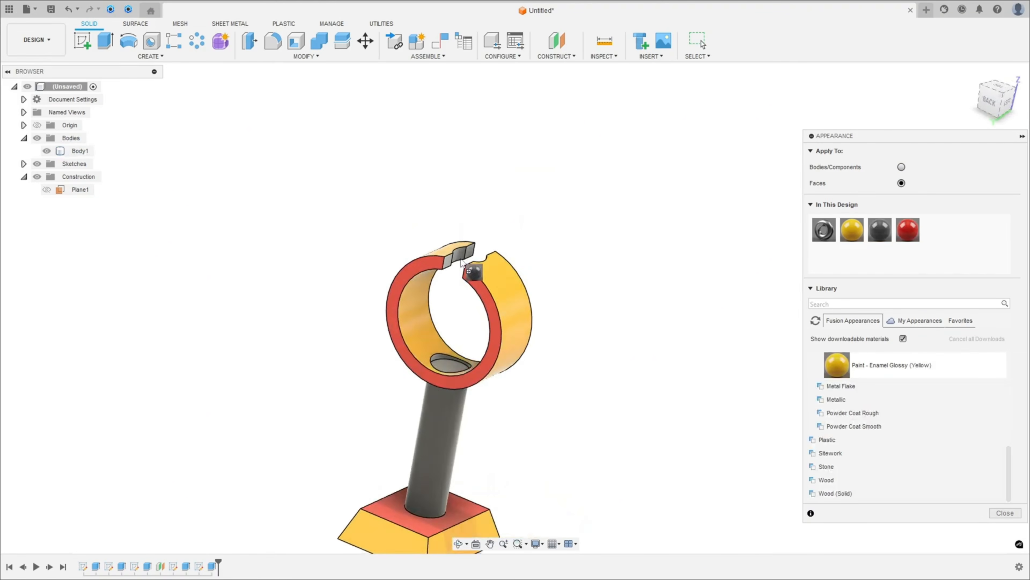
- Apply Paint - Enamel Glossy (Red) to the cut faces of the slot in the ring's top
{"action": "scroll", "coordinate": [460, 284], "scroll_direction": "up", "scroll_amount": 3}
{"action": "left_click_drag", "start_coordinate": [908, 230], "coordinate": [460, 293]}
{"action": "scroll", "coordinate": [460, 293], "scroll_direction": "down", "scroll_amount": 5}
- Edit the design's paints, darkening the grey one to black and adjusting the shade of Paint - Enamel Glossy (Red)
{"action": "double_click", "coordinate": [880, 230]}
{"action": "double_click", "coordinate": [908, 230]}
{"action": "left_click_drag", "start_coordinate": [702, 214], "coordinate": [679, 211]}
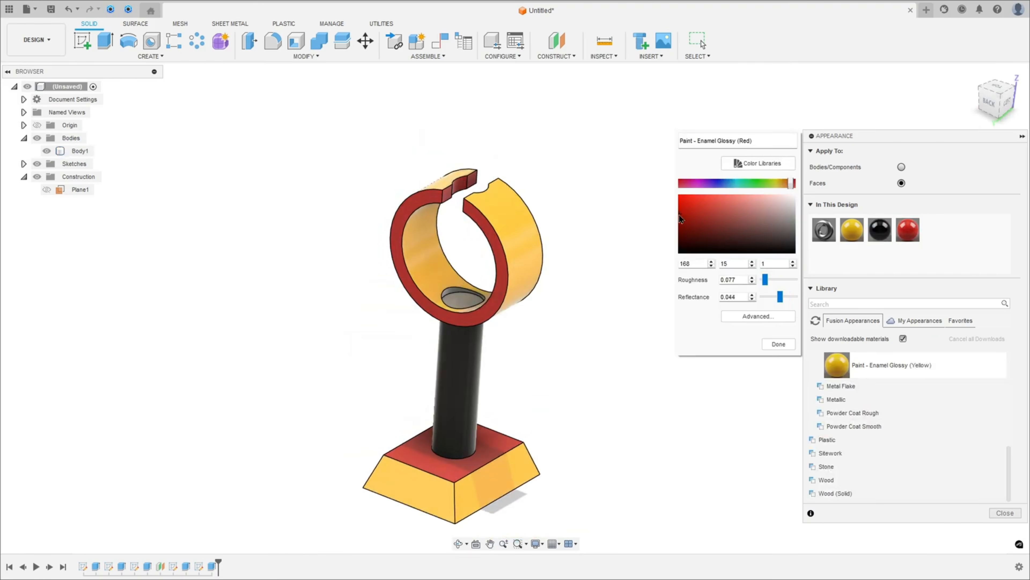
{"action": "left_click", "coordinate": [779, 344]}
- Return to the home view, apply the black paint to the floor of the ring's pocket and close the appearance settings
{"action": "left_click", "coordinate": [969, 80]}
{"action": "mouse_move", "coordinate": [879, 230]}
{"action": "left_mouse_down"}
{"action": "mouse_move", "coordinate": [514, 277]}
{"action": "mouse_move", "coordinate": [589, 156]}
{"action": "left_mouse_up"}
{"action": "scroll", "coordinate": [495, 298], "scroll_direction": "up", "scroll_amount": 5}
{"action": "scroll", "coordinate": [495, 296], "scroll_direction": "down", "scroll_amount": 5}
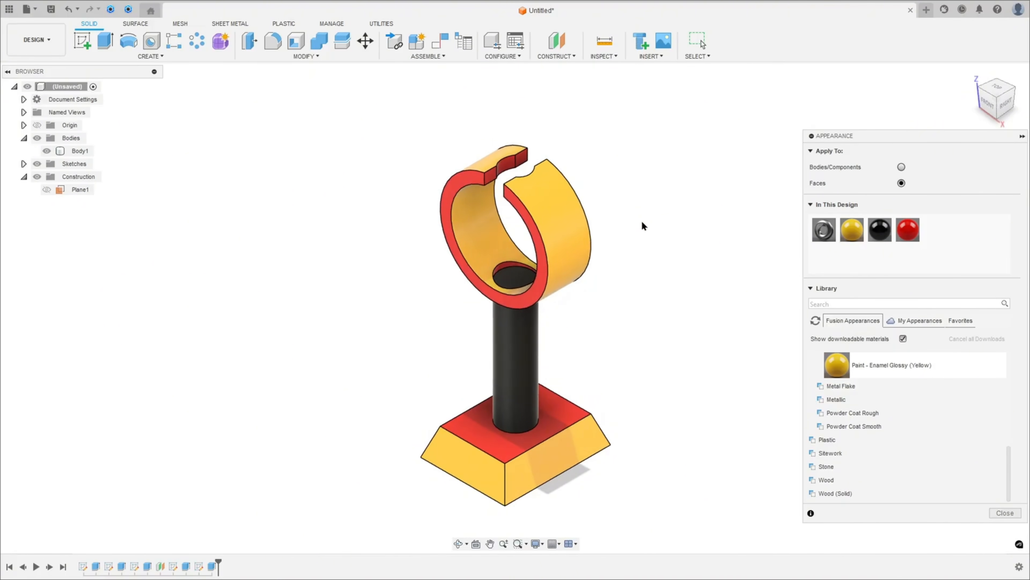
{"action": "key", "text": "Escape"}
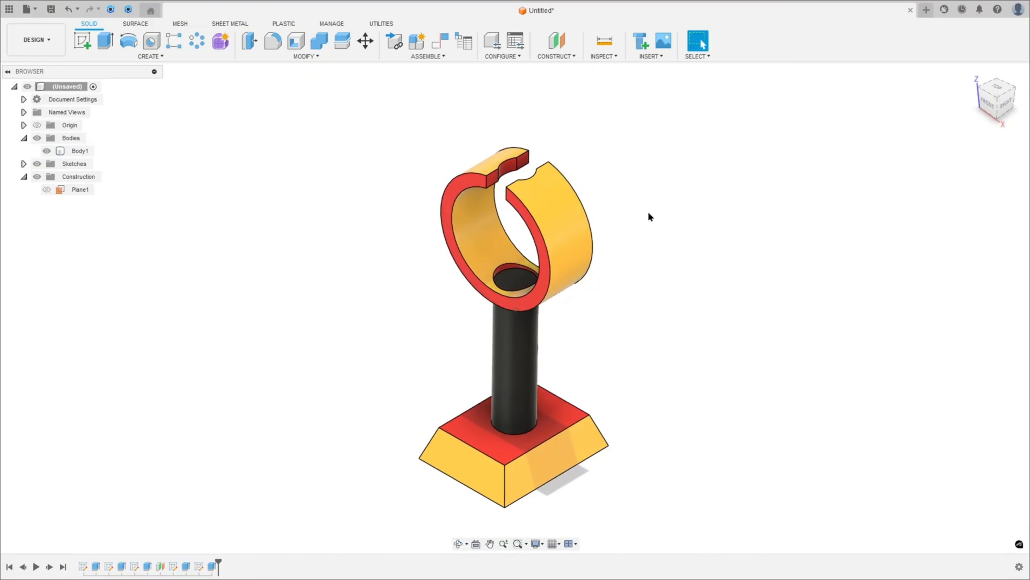